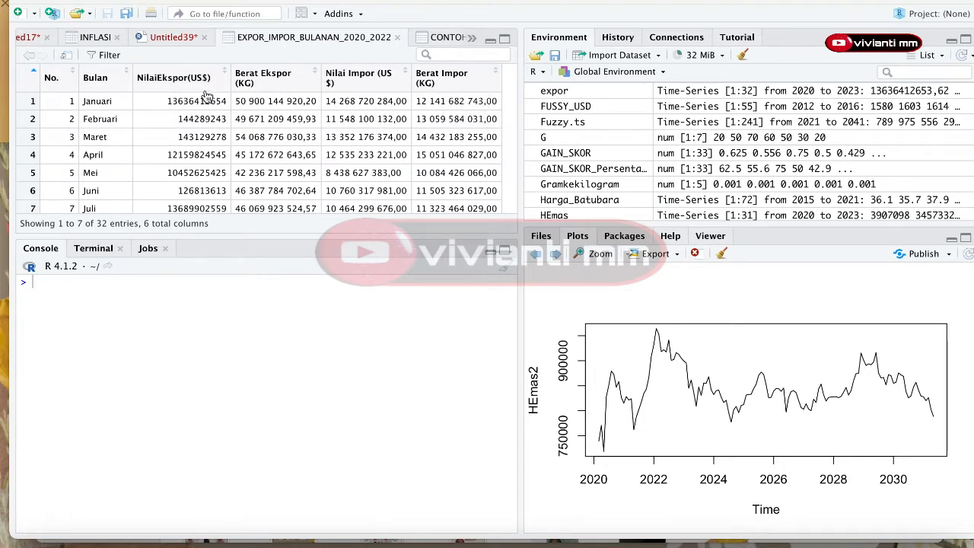
Step: Compare the columns of the EXPOR_IMPOR_BULANAN_2020_2022 table with the ts() definition in the Untitled39 script
{"action": "left_click", "coordinate": [179, 36]}
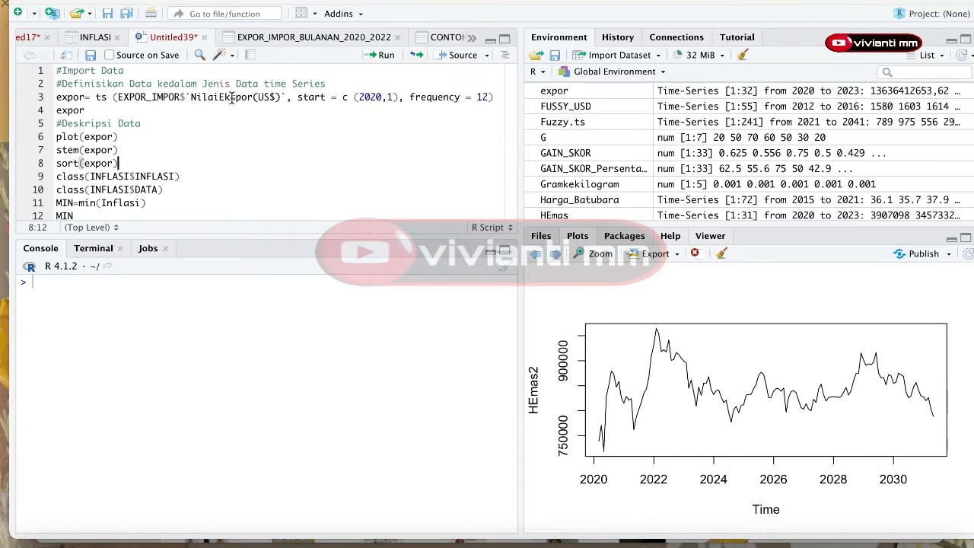
{"action": "left_click", "coordinate": [291, 38]}
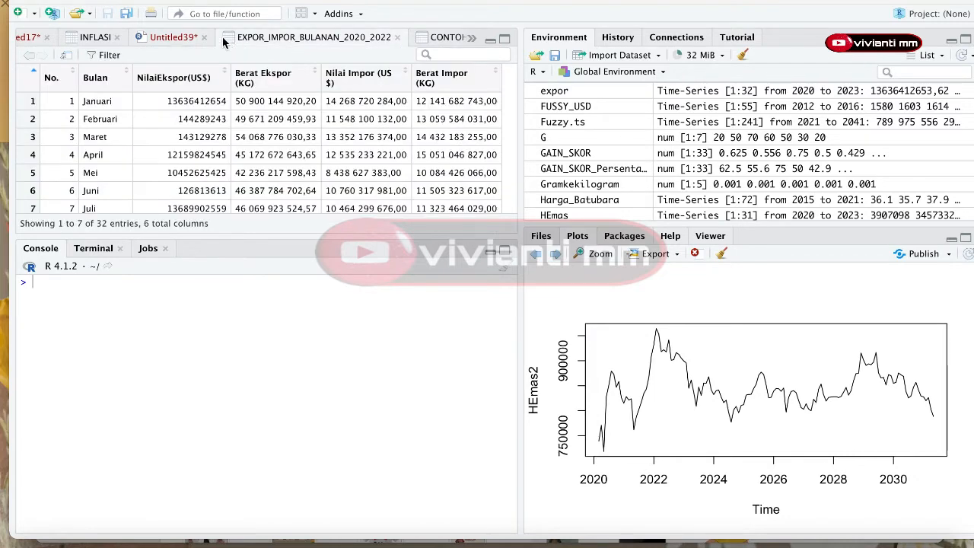
{"action": "left_click", "coordinate": [174, 38]}
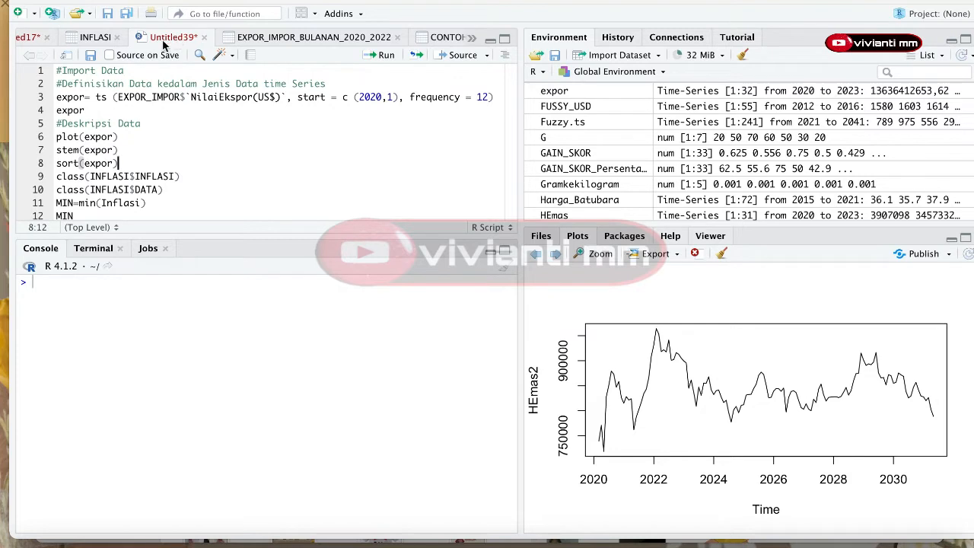
Step: Replace the data source in the script's ts() definition of expor with EXPOR_IMPOR_BULANAN_2020_2022, without a column reference
{"action": "left_click", "coordinate": [134, 71]}
{"action": "left_click", "coordinate": [76, 97]}
{"action": "left_click", "coordinate": [123, 97]}
{"action": "key", "text": "BackSpace"}
{"action": "key", "text": "BackSpace"}
{"action": "key", "text": "BackSpace"}
{"action": "key", "text": "BackSpace"}
{"action": "key", "text": "BackSpace"}
{"action": "key", "text": "BackSpace"}
{"action": "key", "text": "BackSpace"}
{"action": "key", "text": "BackSpace"}
{"action": "key", "text": "BackSpace"}
{"action": "key", "text": "BackSpace"}
{"action": "key", "text": "BackSpace"}
{"action": "key", "text": "BackSpace"}
{"action": "key", "text": "BackSpace"}
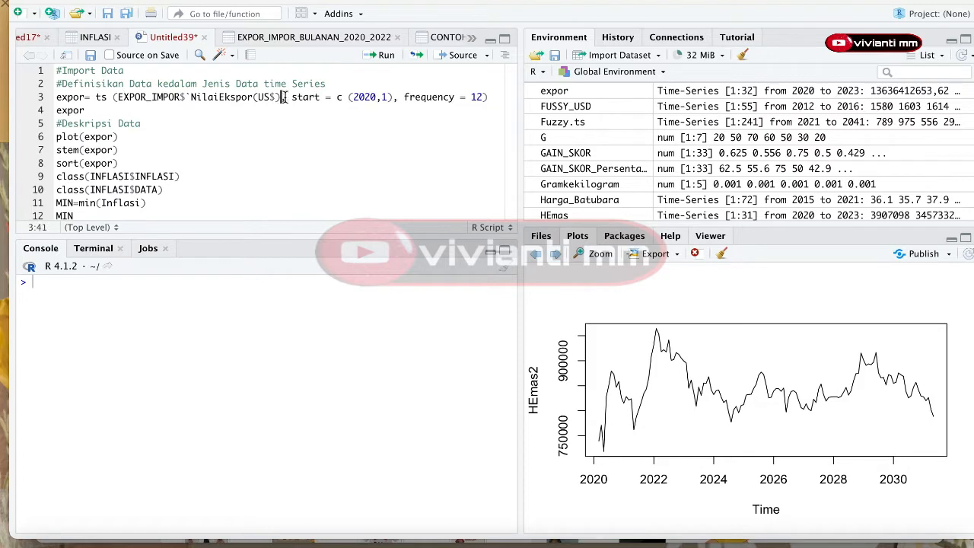
{"action": "key", "text": "BackSpace"}
{"action": "key", "text": "BackSpace"}
{"action": "key", "text": "BackSpace"}
{"action": "key", "text": "BackSpace"}
{"action": "key", "text": "BackSpace"}
{"action": "key", "text": "BackSpace"}
{"action": "key", "text": "BackSpace"}
{"action": "key", "text": "BackSpace"}
{"action": "key", "text": "BackSpace"}
{"action": "key", "text": "BackSpace"}
{"action": "key", "text": "BackSpace"}
{"action": "key", "text": "BackSpace"}
{"action": "key", "text": "BackSpace"}
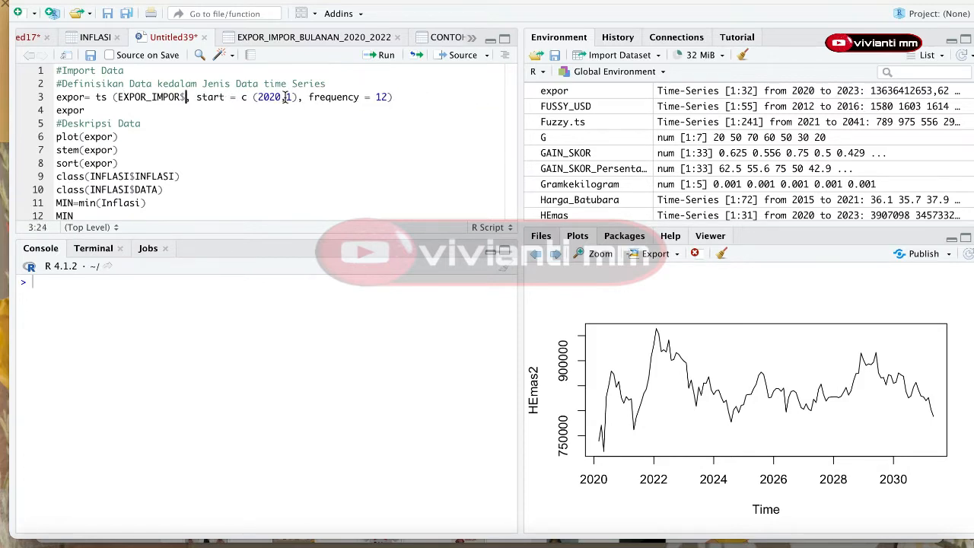
{"action": "type", "text": "r"}
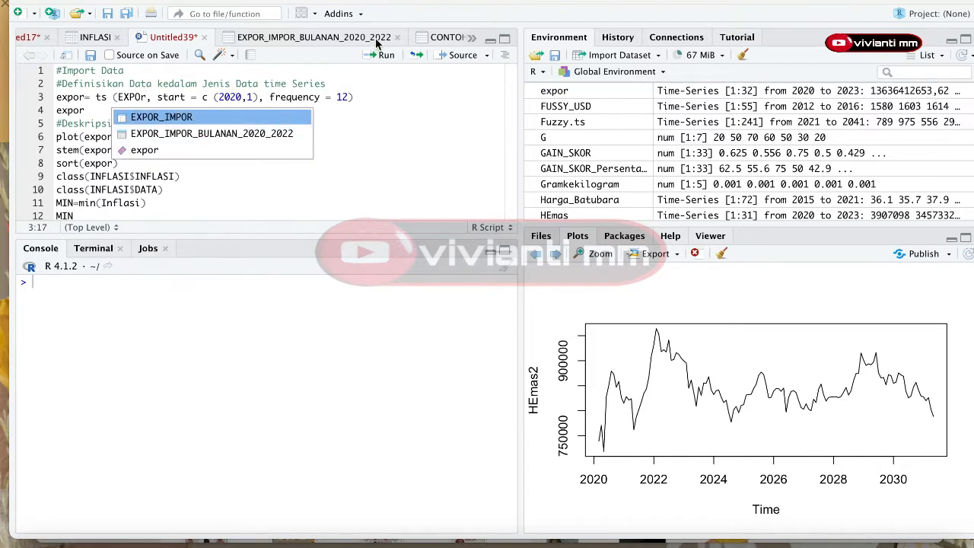
{"action": "double_click", "coordinate": [282, 135]}
{"action": "left_click", "coordinate": [280, 106]}
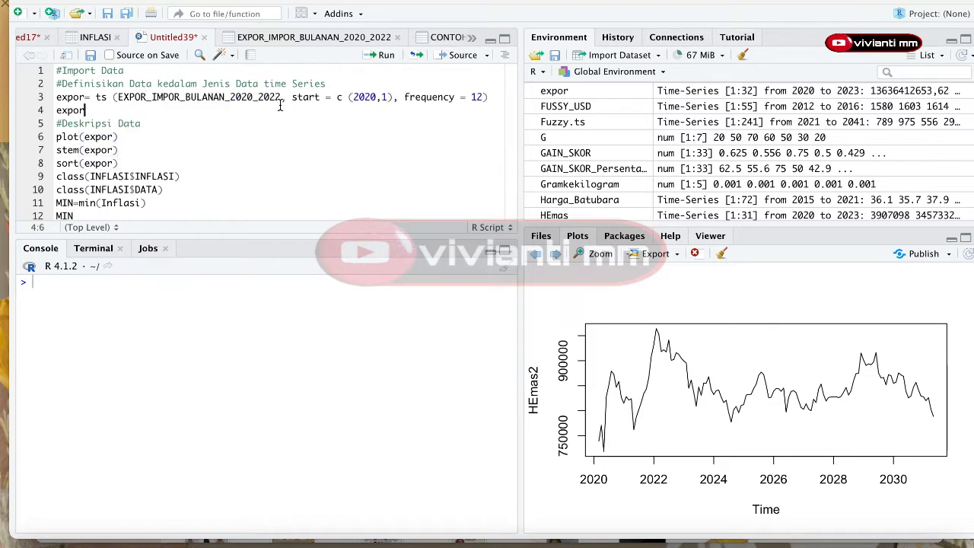
Step: Run the expor definition on the whole table, print expor, and review the series output in the console
{"action": "left_click", "coordinate": [313, 97]}
{"action": "left_click", "coordinate": [374, 59]}
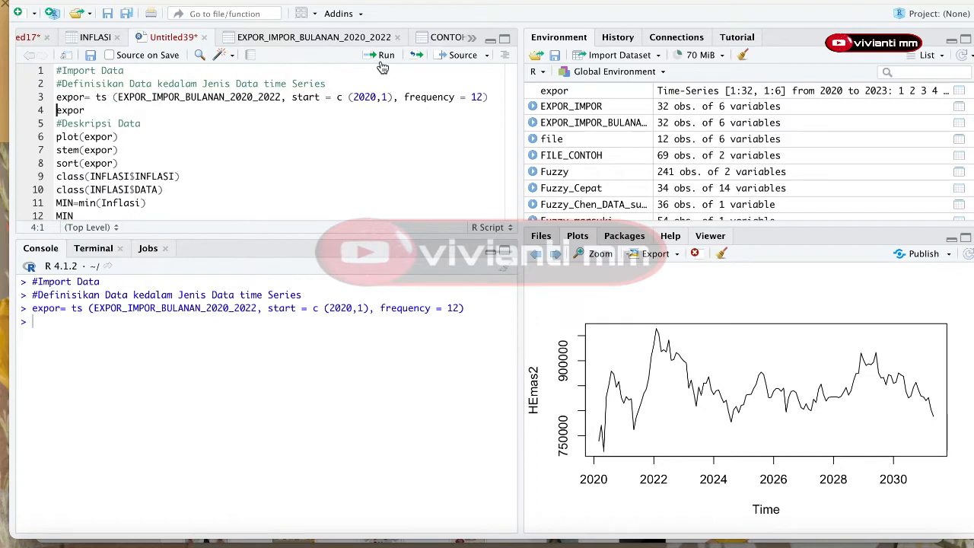
{"action": "left_click", "coordinate": [381, 61]}
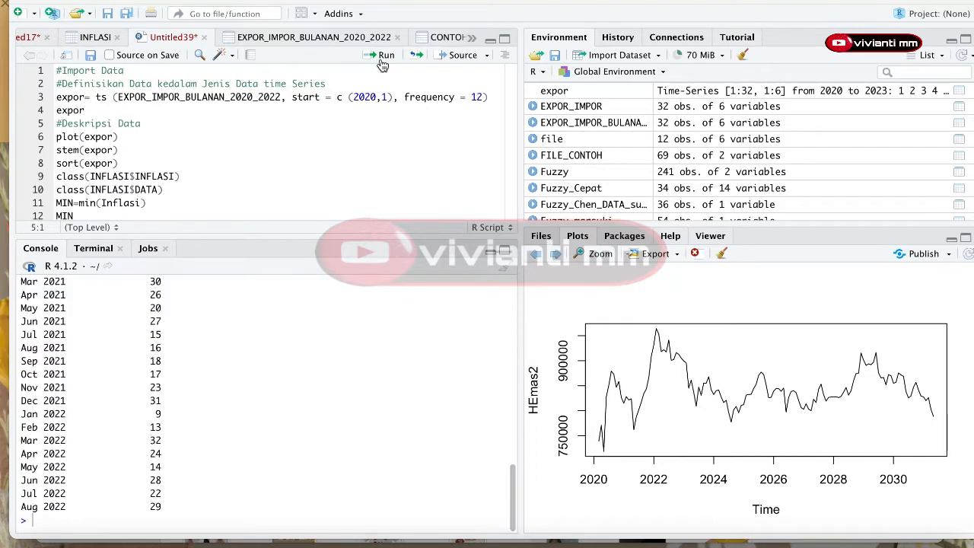
{"action": "scroll", "coordinate": [160, 412], "scroll_direction": "up", "scroll_amount": 15}
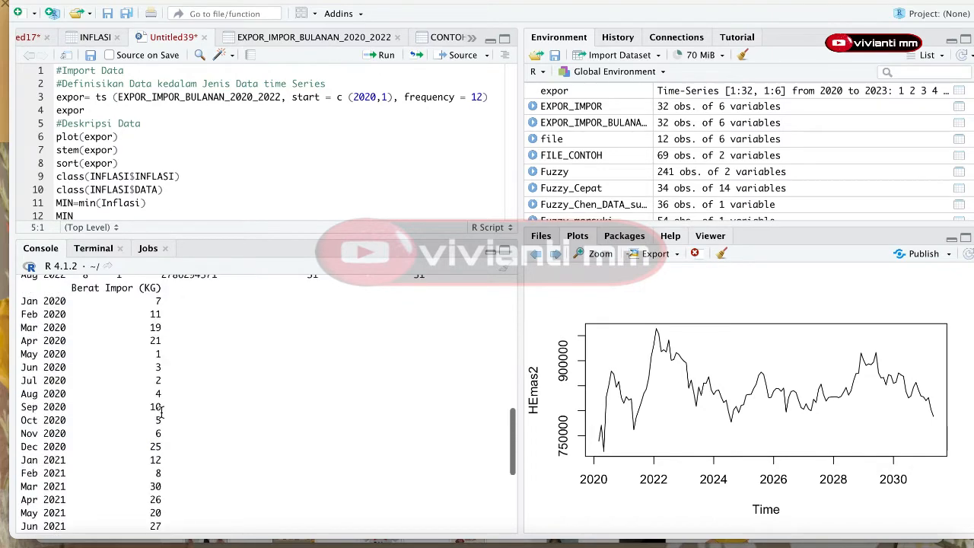
{"action": "scroll", "coordinate": [160, 412], "scroll_direction": "down", "scroll_amount": 5}
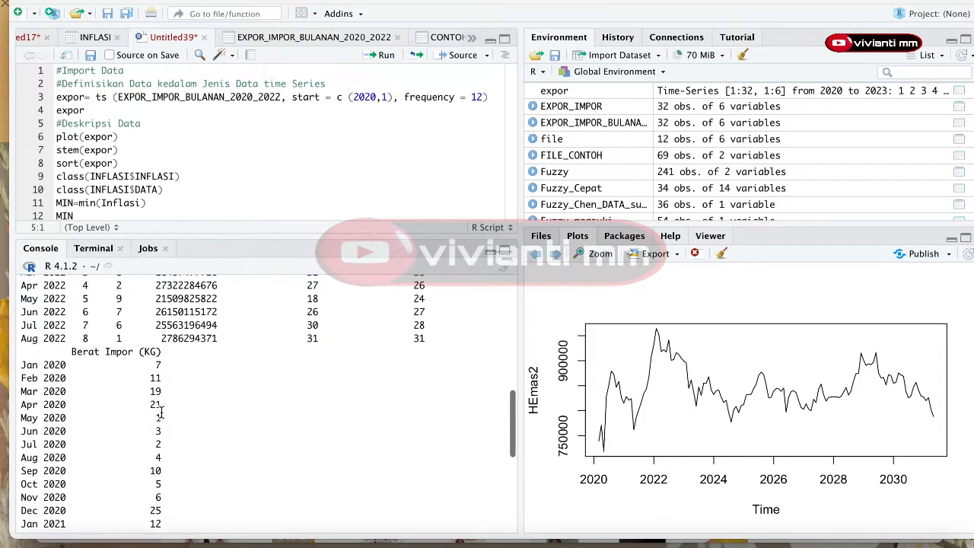
{"action": "scroll", "coordinate": [161, 412], "scroll_direction": "up", "scroll_amount": 4}
{"action": "scroll", "coordinate": [162, 412], "scroll_direction": "up", "scroll_amount": 10}
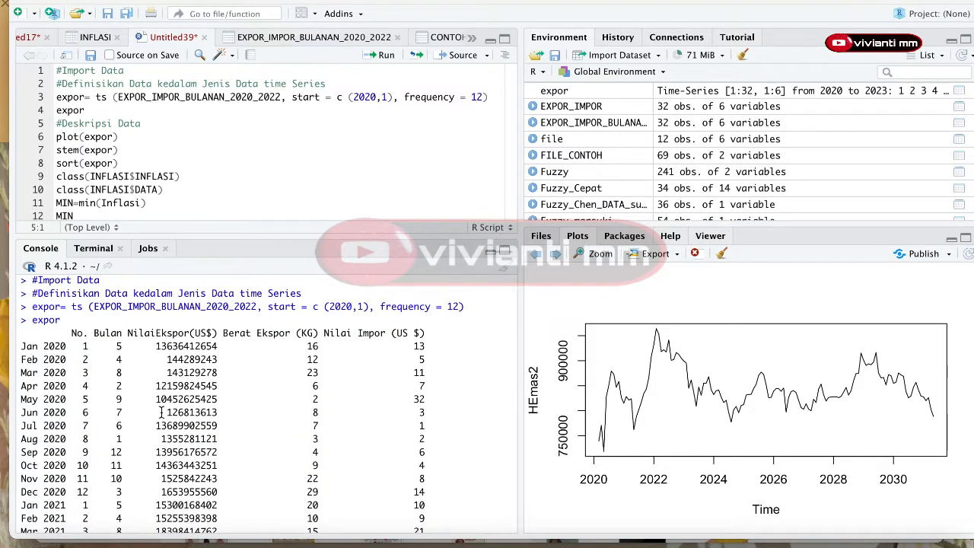
Step: Restrict the ts() definition to the NilaiEkspor(US$) column, run it, and print expor
{"action": "left_click", "coordinate": [281, 98]}
{"action": "type", "text": "$"}
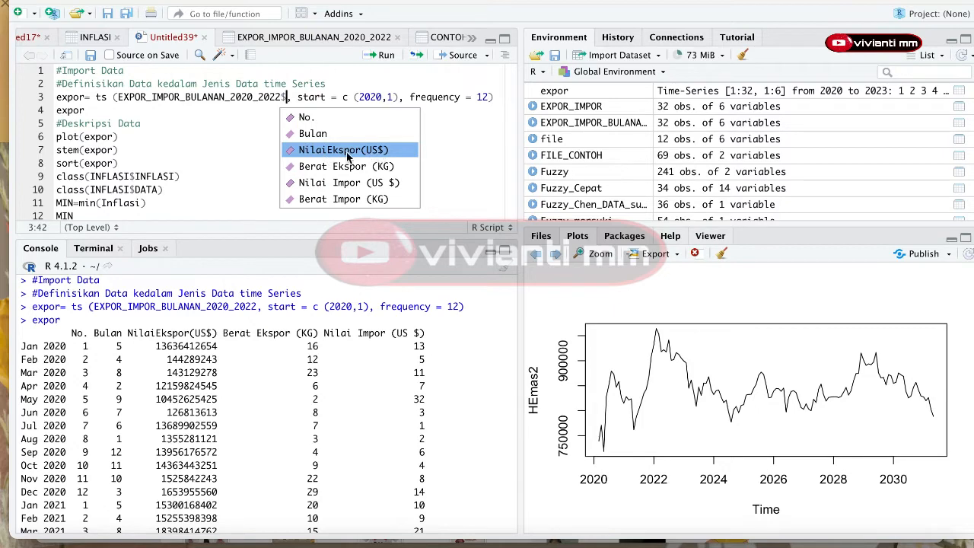
{"action": "left_click", "coordinate": [378, 152]}
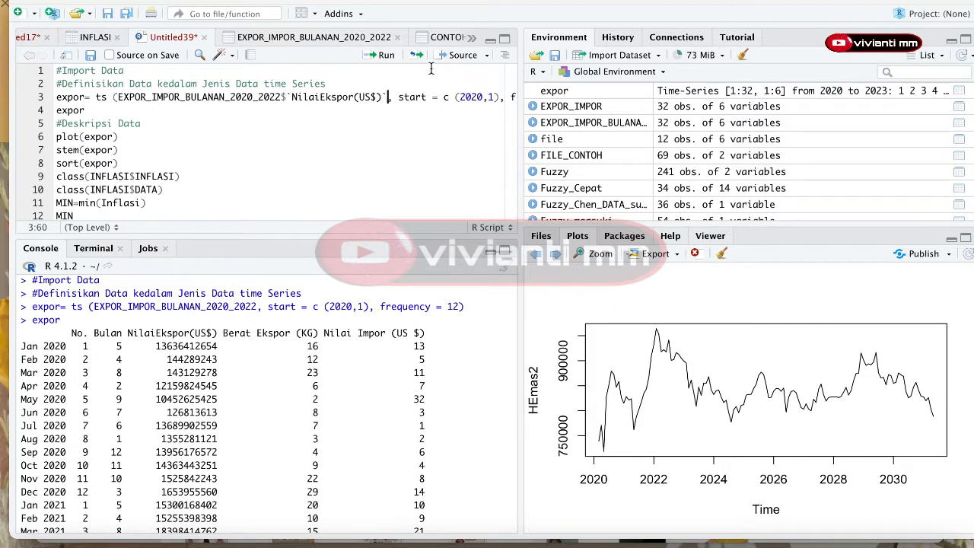
{"action": "left_click", "coordinate": [387, 60]}
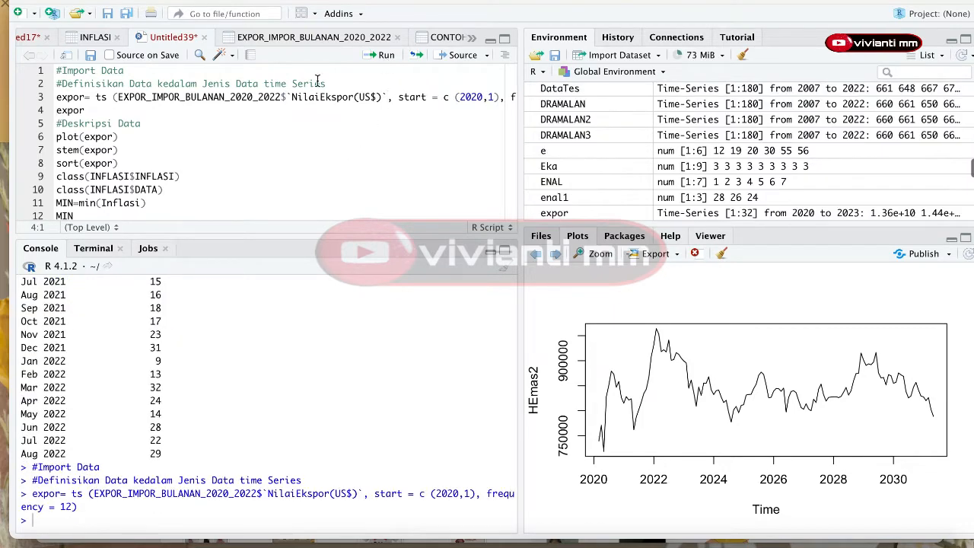
{"action": "left_click", "coordinate": [383, 61]}
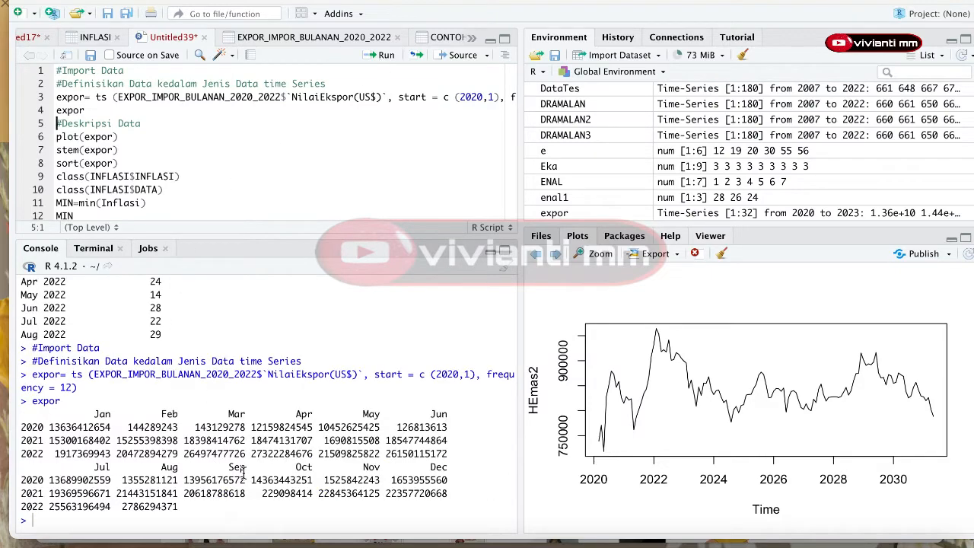
Step: Clear all plots in the history, and run plot(expor) and stem(expor) from the data description section
{"action": "left_click", "coordinate": [722, 254]}
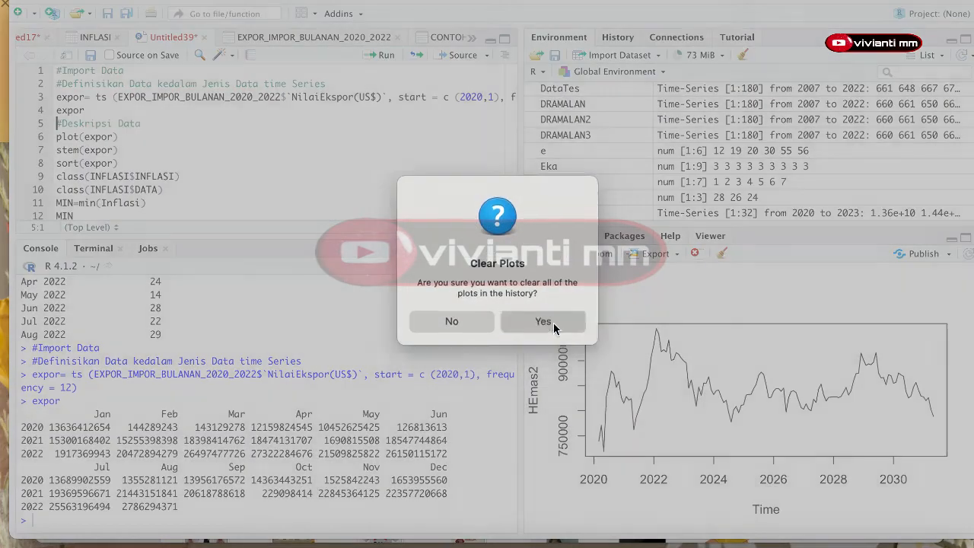
{"action": "left_click", "coordinate": [554, 324]}
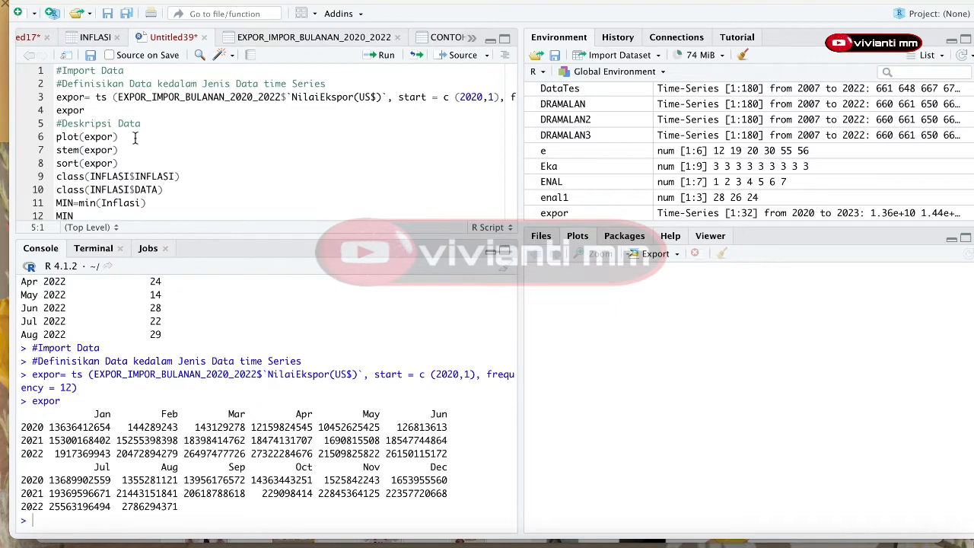
{"action": "left_click", "coordinate": [136, 136]}
{"action": "left_click", "coordinate": [387, 58]}
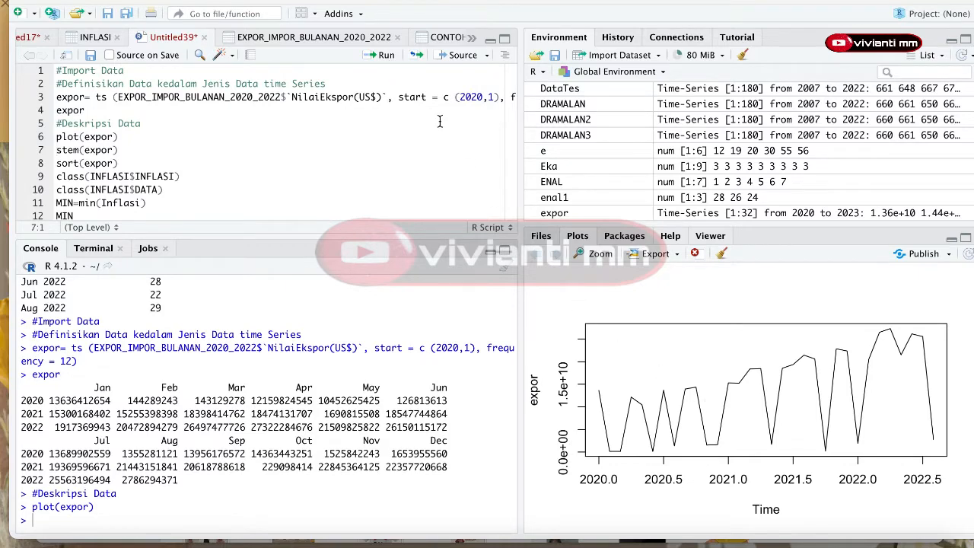
{"action": "left_click", "coordinate": [371, 63]}
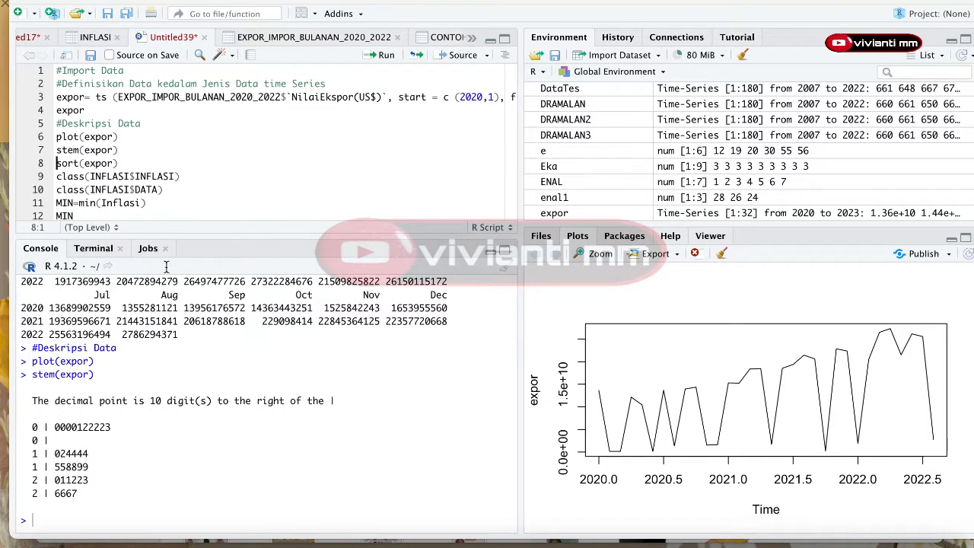
Step: Delete the class(INFLASI$INFLASI) line from the script
{"action": "left_click", "coordinate": [185, 176]}
{"action": "left_click_drag", "start_coordinate": [186, 176], "coordinate": [55, 173]}
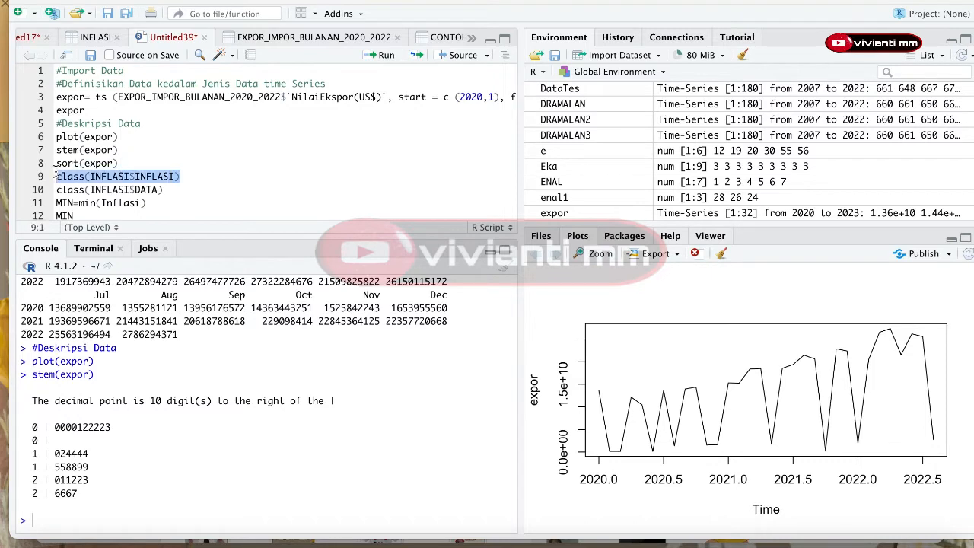
{"action": "key", "text": "BackSpace"}
{"action": "key", "text": "BackSpace"}
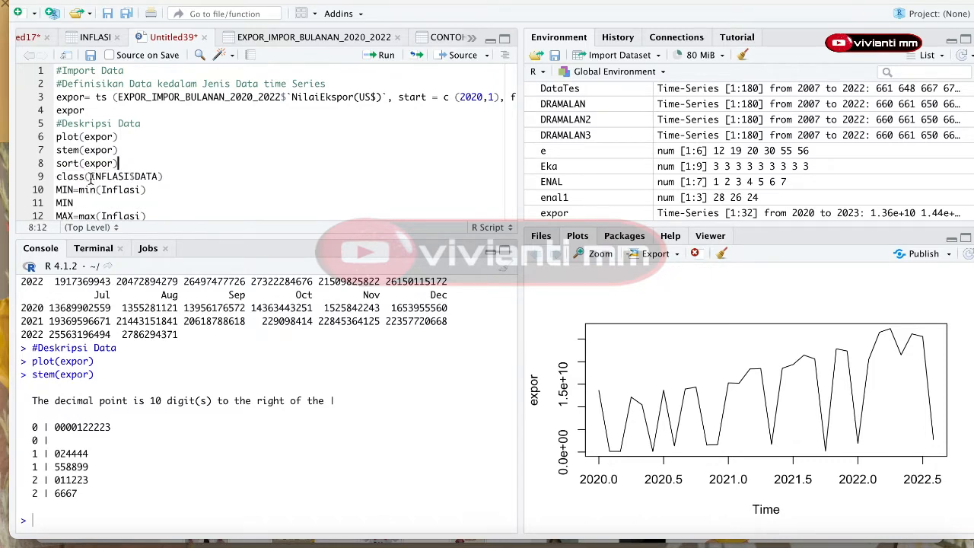
Step: Change the argument of the remaining class() call to expor and run that line
{"action": "left_click_drag", "start_coordinate": [90, 176], "coordinate": [158, 179]}
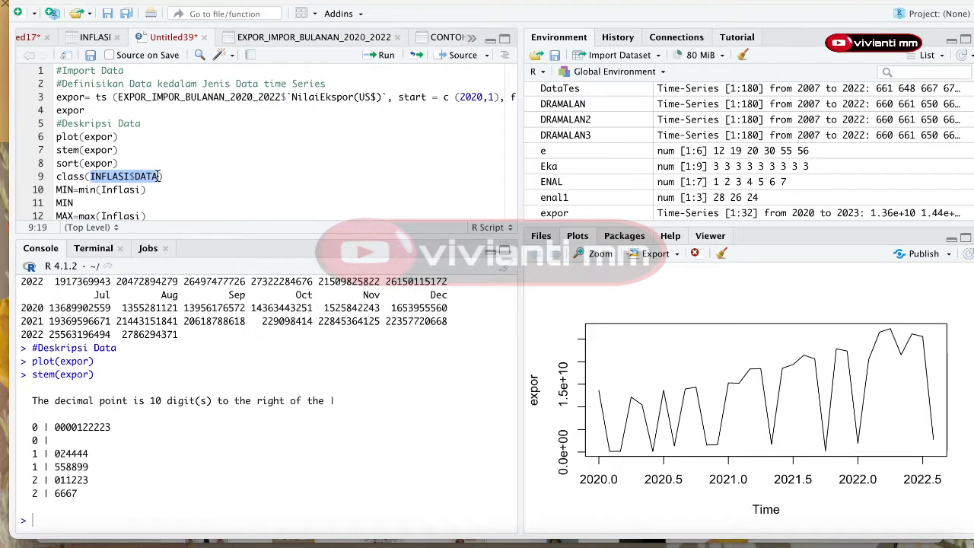
{"action": "key", "text": "BackSpace"}
{"action": "type", "text": "ex"}
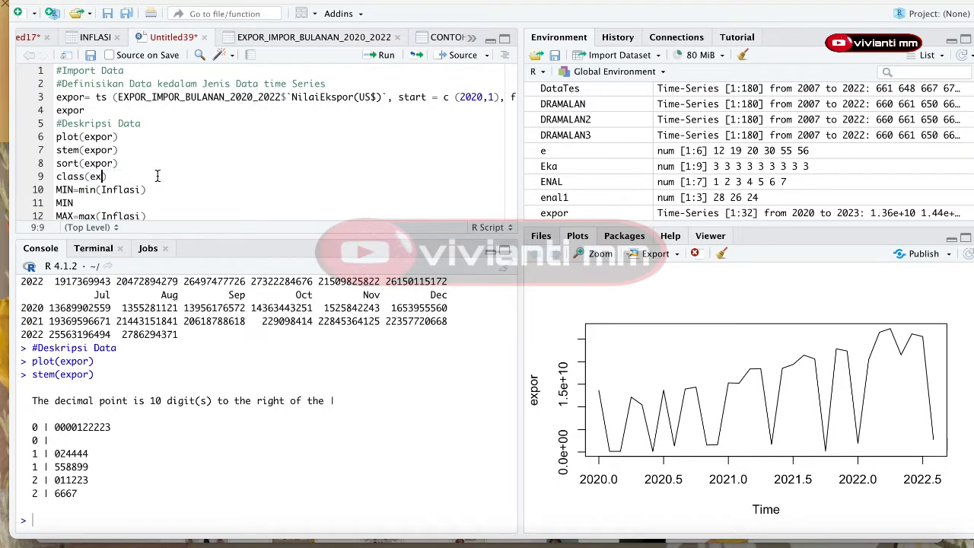
{"action": "type", "text": "po"}
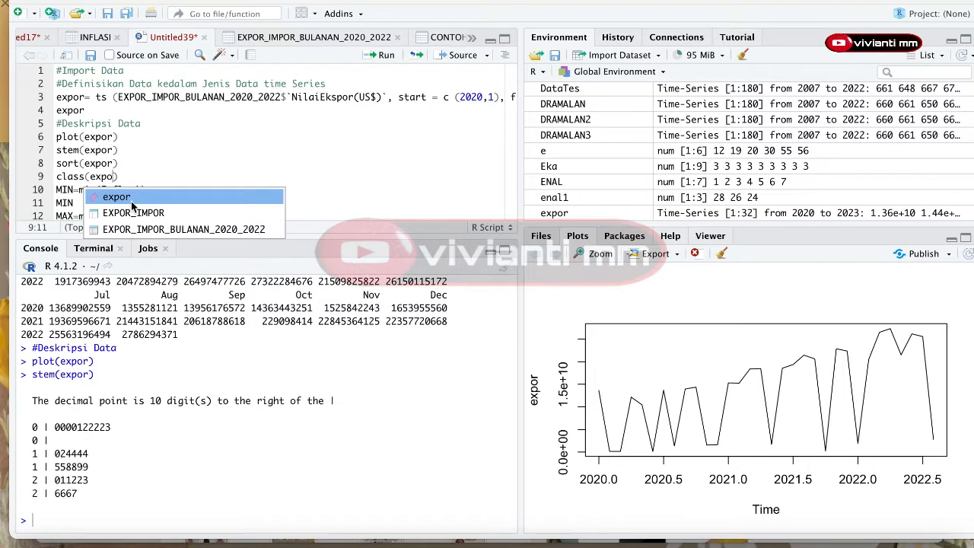
{"action": "type", "text": "r"}
{"action": "left_click", "coordinate": [384, 56]}
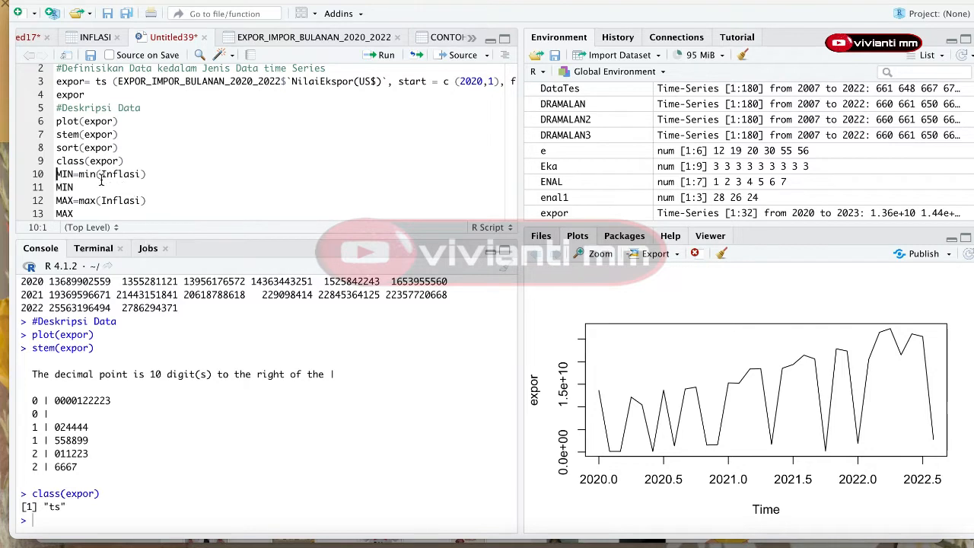
Step: Change the minimum calculation to MIN=min(expor), run it, and print MIN
{"action": "left_click_drag", "start_coordinate": [100, 174], "coordinate": [141, 179]}
{"action": "type", "text": "ex"}
{"action": "type", "text": "po"}
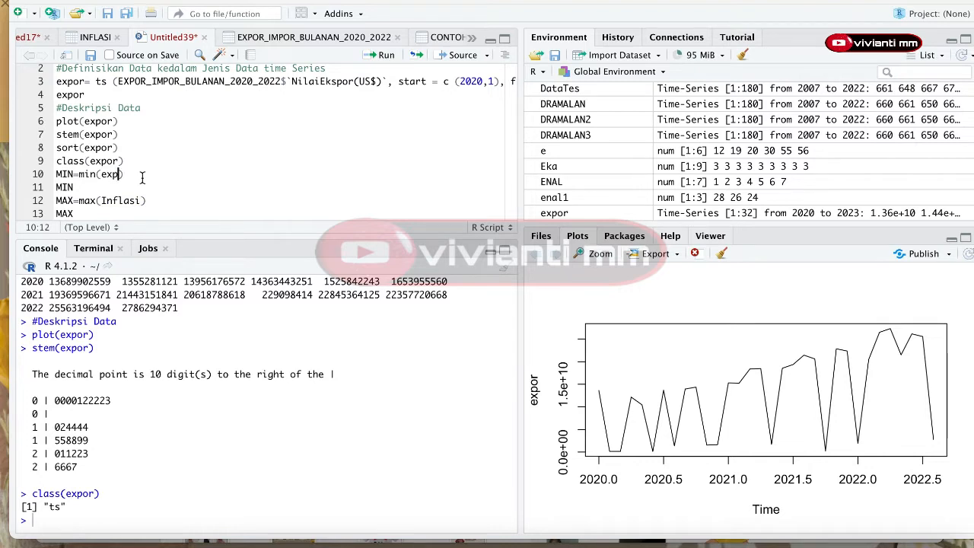
{"action": "left_click", "coordinate": [141, 194]}
{"action": "left_click", "coordinate": [383, 59]}
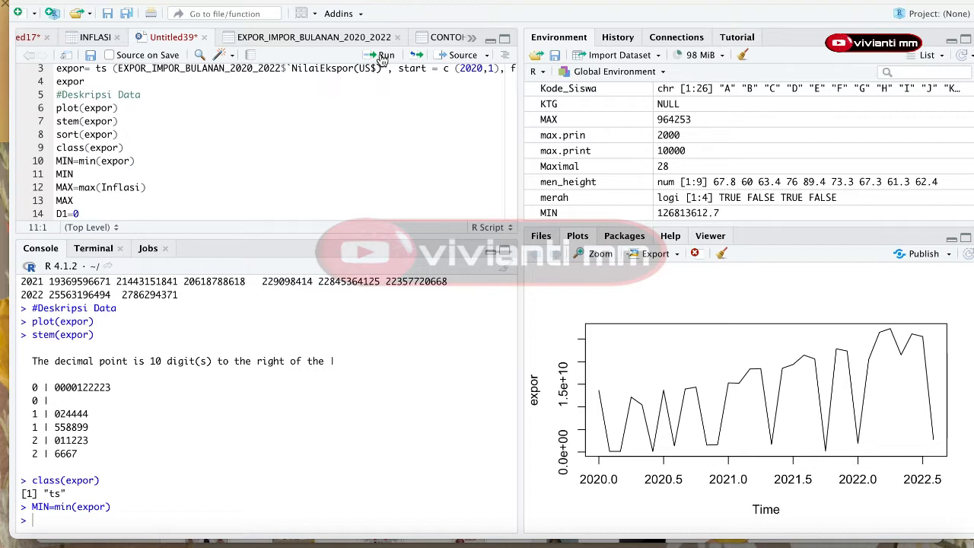
{"action": "left_click", "coordinate": [383, 58]}
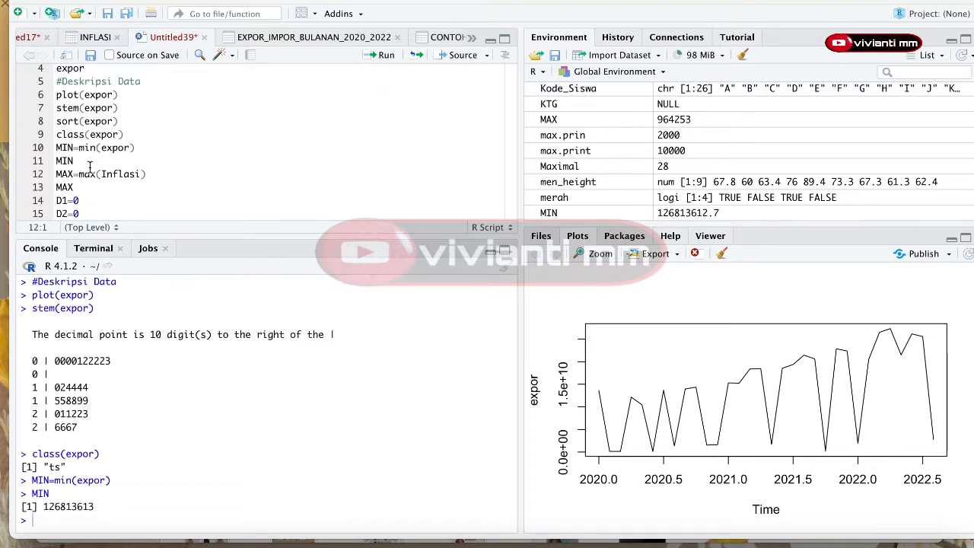
Step: Change the maximum calculation to MAX=max(expor) and run the script from that line through MAX, D1=0 and D2=0
{"action": "left_click", "coordinate": [140, 174]}
{"action": "key", "text": "BackSpace"}
{"action": "key", "text": "BackSpace"}
{"action": "key", "text": "BackSpace"}
{"action": "key", "text": "BackSpace"}
{"action": "key", "text": "BackSpace"}
{"action": "key", "text": "BackSpace"}
{"action": "key", "text": "BackSpace"}
{"action": "type", "text": "expor"}
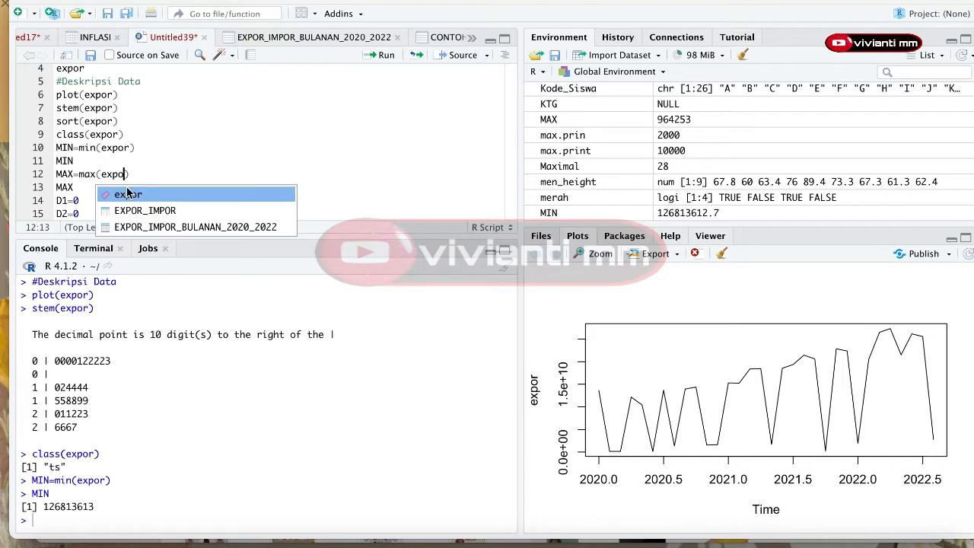
{"action": "left_click", "coordinate": [393, 57]}
{"action": "left_click", "coordinate": [392, 58]}
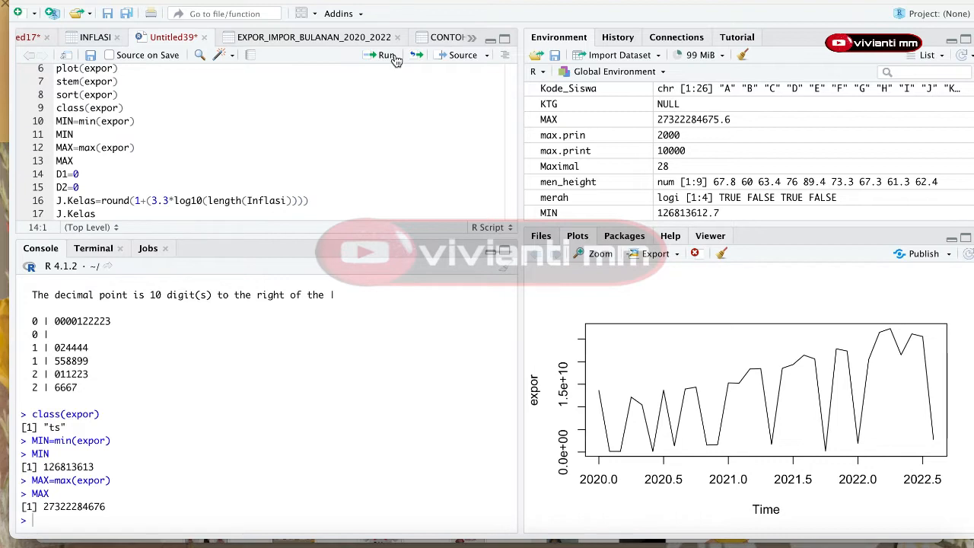
{"action": "left_click", "coordinate": [392, 57]}
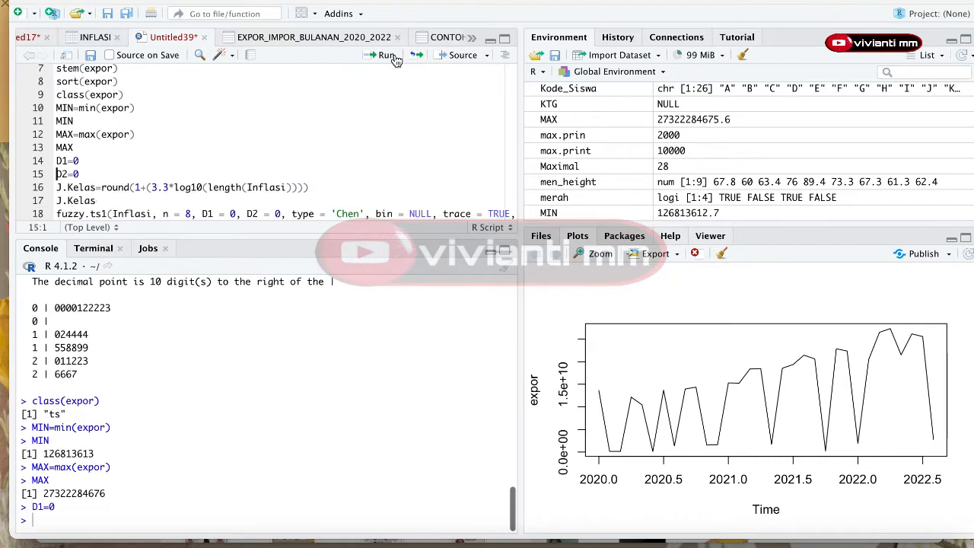
{"action": "left_click", "coordinate": [393, 57]}
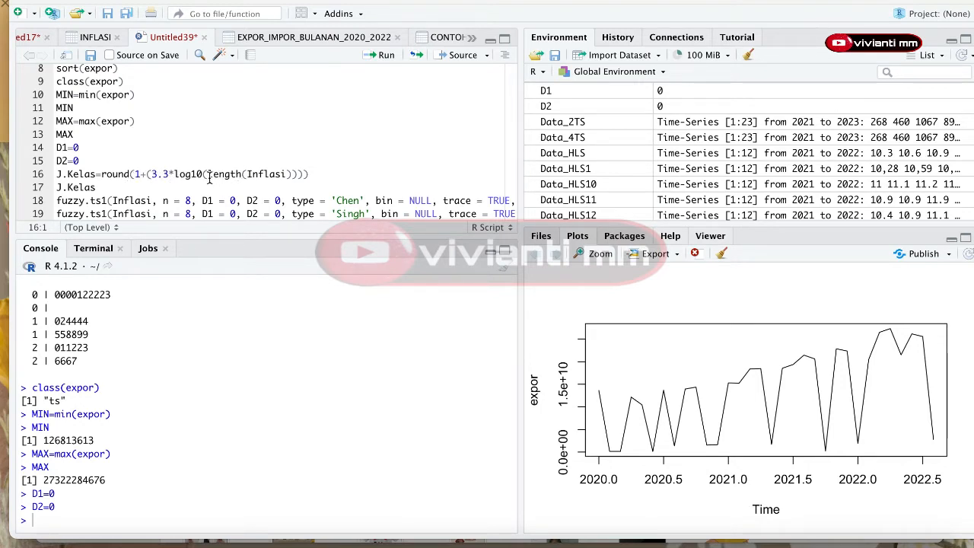
Step: Replace Inflasi with expor inside length() in the J.Kelas class-count formula
{"action": "left_click", "coordinate": [286, 174]}
{"action": "key", "text": "BackSpace"}
{"action": "key", "text": "BackSpace"}
{"action": "key", "text": "BackSpace"}
{"action": "key", "text": "BackSpace"}
{"action": "key", "text": "BackSpace"}
{"action": "key", "text": "BackSpace"}
{"action": "key", "text": "BackSpace"}
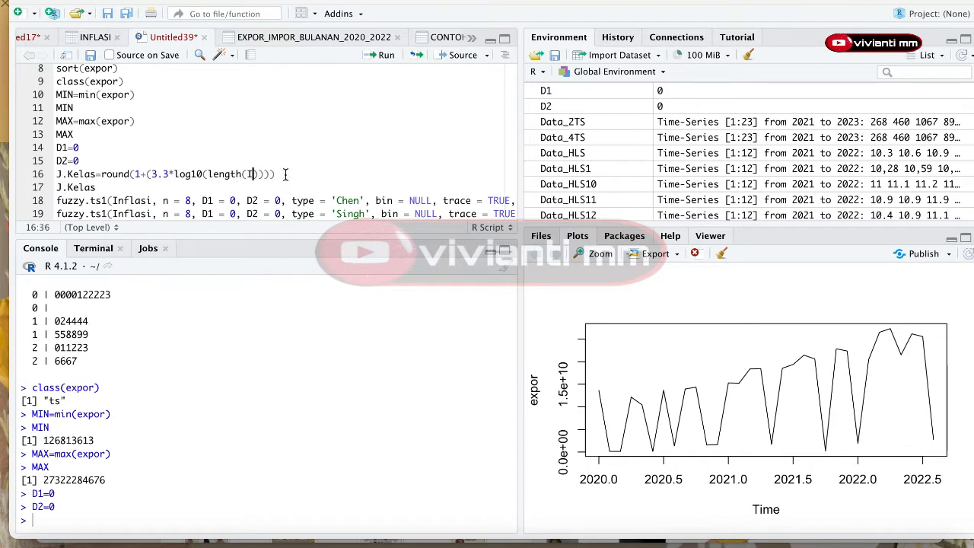
{"action": "type", "text": "expo"}
{"action": "left_click", "coordinate": [282, 199]}
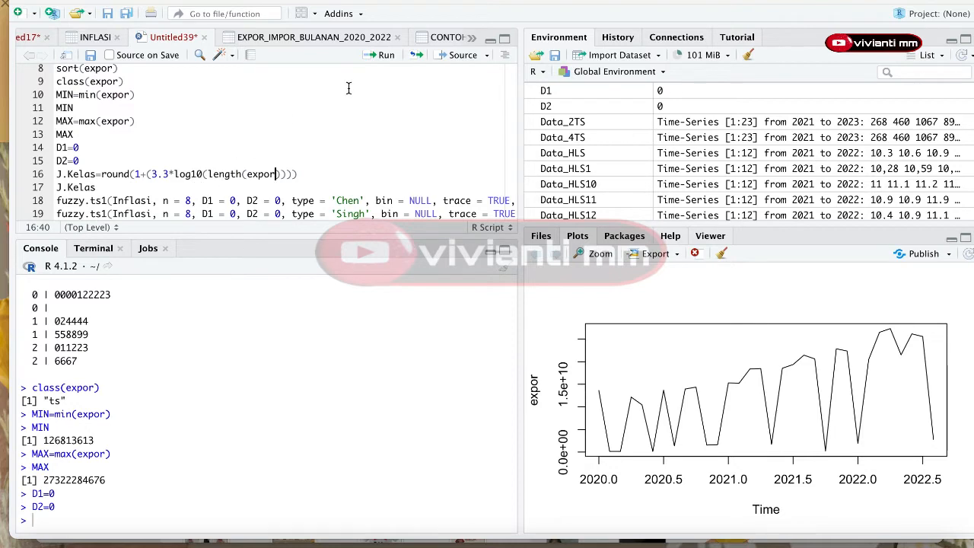
Step: Run the J.Kelas class-count formula for expor and print J.Kelas
{"action": "left_click", "coordinate": [381, 55]}
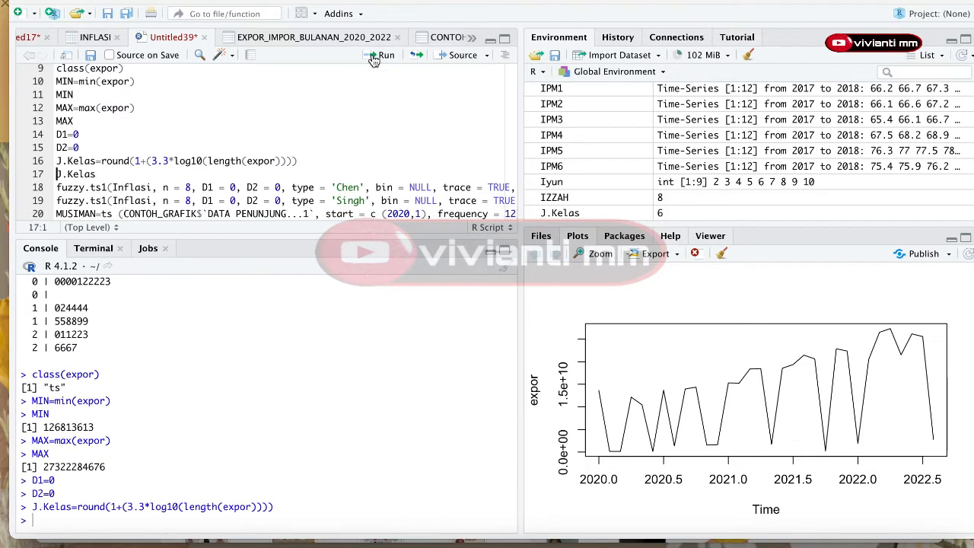
{"action": "left_click", "coordinate": [373, 59]}
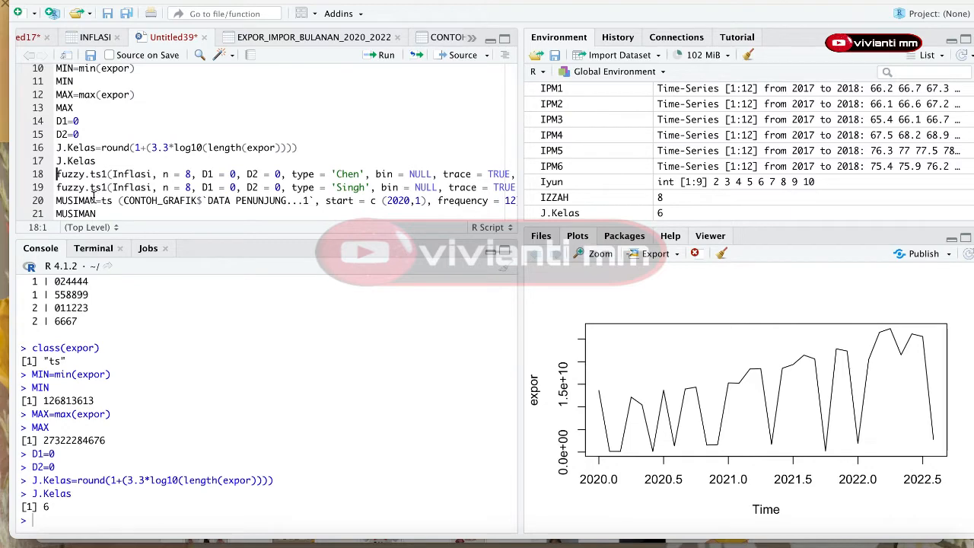
Step: Delete the Singh-type fuzzy.ts1 line and insert six blank lines before the MUSIMAN definition
{"action": "left_click_drag", "start_coordinate": [59, 190], "coordinate": [116, 82]}
{"action": "scroll", "coordinate": [118, 82], "scroll_direction": "up", "scroll_amount": 5}
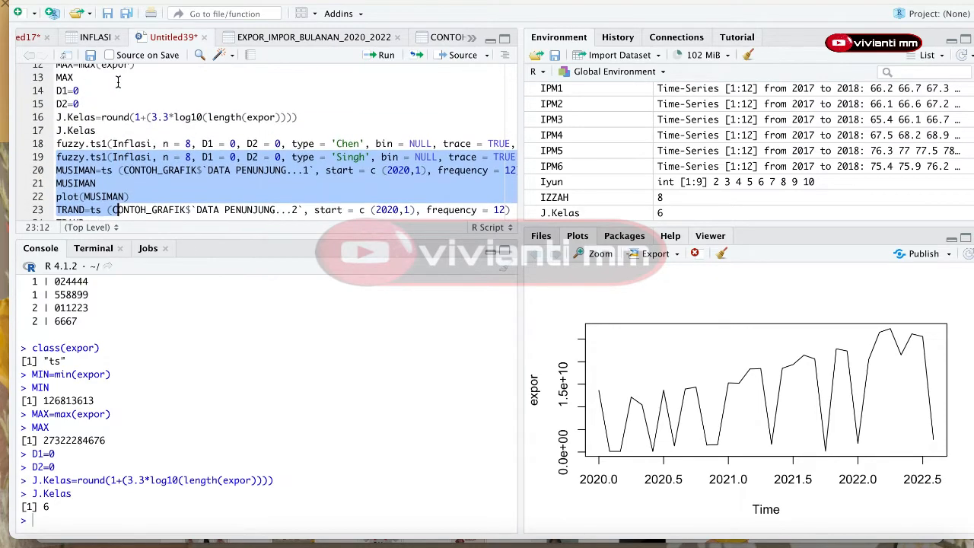
{"action": "key", "text": "shift+Up"}
{"action": "key", "text": "shift+Up"}
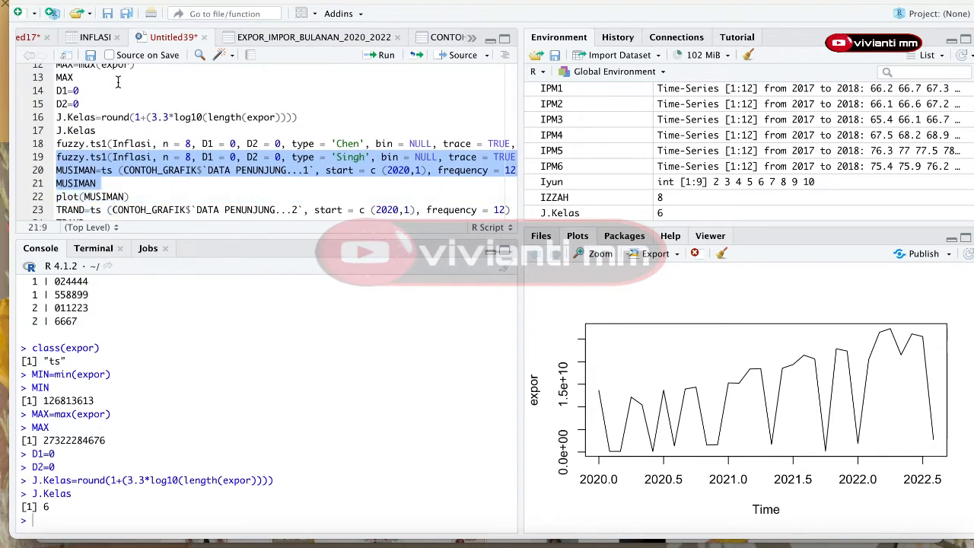
{"action": "key", "text": "shift+Left"}
{"action": "key", "text": "shift+Left"}
{"action": "key", "text": "shift+Left"}
{"action": "key", "text": "shift+Left"}
{"action": "key", "text": "shift+Left"}
{"action": "key", "text": "shift+Left"}
{"action": "key", "text": "shift+Left"}
{"action": "key", "text": "shift+Left"}
{"action": "key", "text": "shift+Up"}
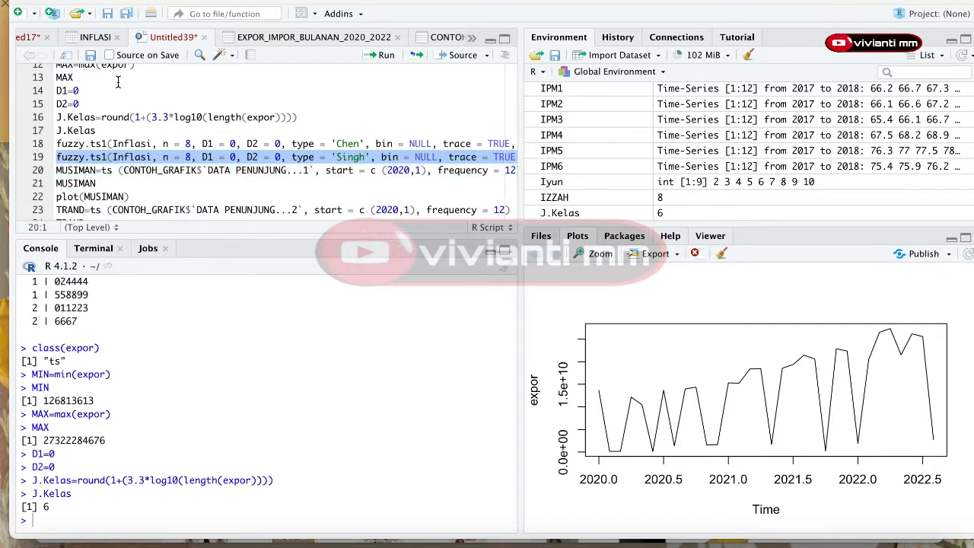
{"action": "key", "text": "BackSpace"}
{"action": "key", "text": "Return"}
{"action": "key", "text": "Return"}
{"action": "key", "text": "Return"}
{"action": "key", "text": "Return"}
{"action": "key", "text": "Return"}
{"action": "key", "text": "Return"}
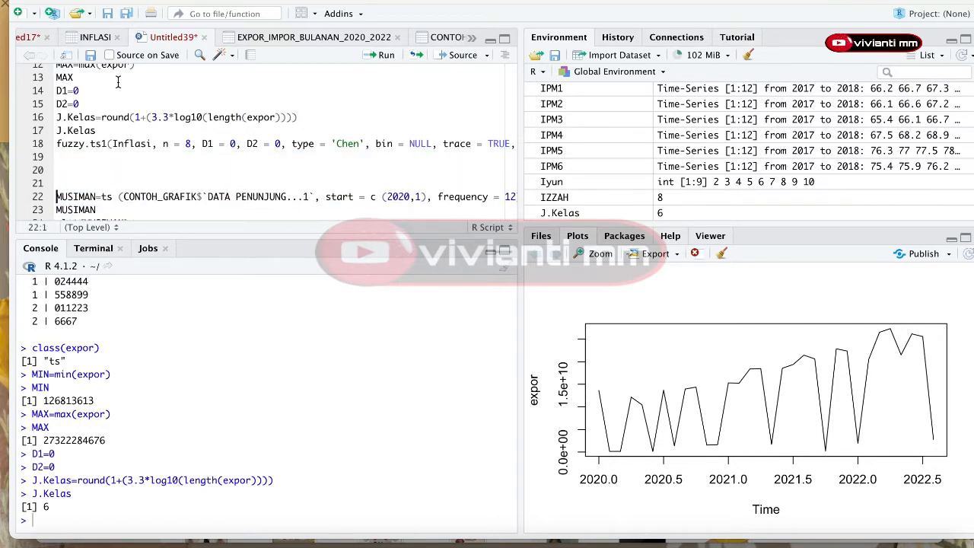
Step: Display the installed packages and replace Inflasi with expor as the series in the Chen-type fuzzy.ts1 call
{"action": "scroll", "coordinate": [127, 124], "scroll_direction": "up", "scroll_amount": 3}
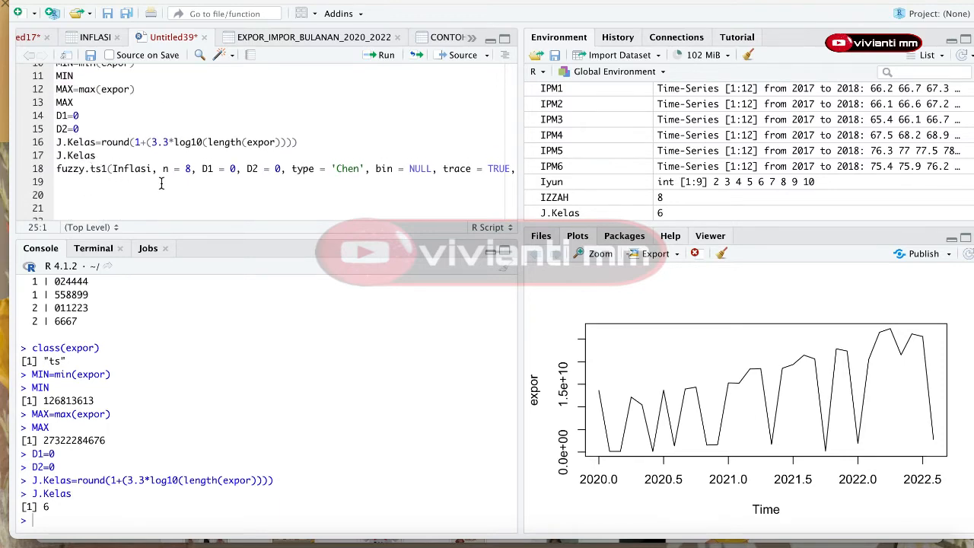
{"action": "left_click", "coordinate": [616, 238]}
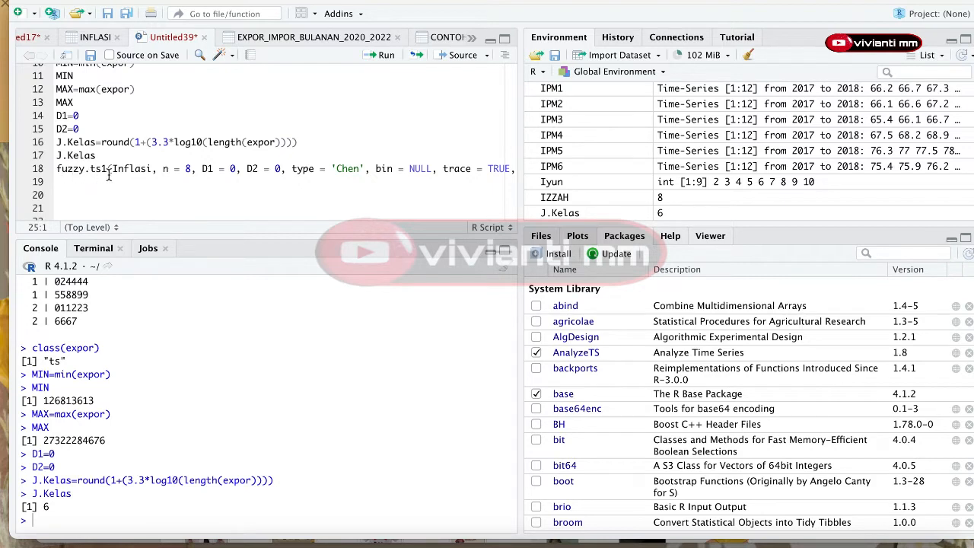
{"action": "left_click", "coordinate": [134, 177]}
{"action": "left_click", "coordinate": [152, 169]}
{"action": "key", "text": "BackSpace"}
{"action": "key", "text": "BackSpace"}
{"action": "key", "text": "BackSpace"}
{"action": "key", "text": "BackSpace"}
{"action": "key", "text": "BackSpace"}
{"action": "key", "text": "BackSpace"}
{"action": "key", "text": "BackSpace"}
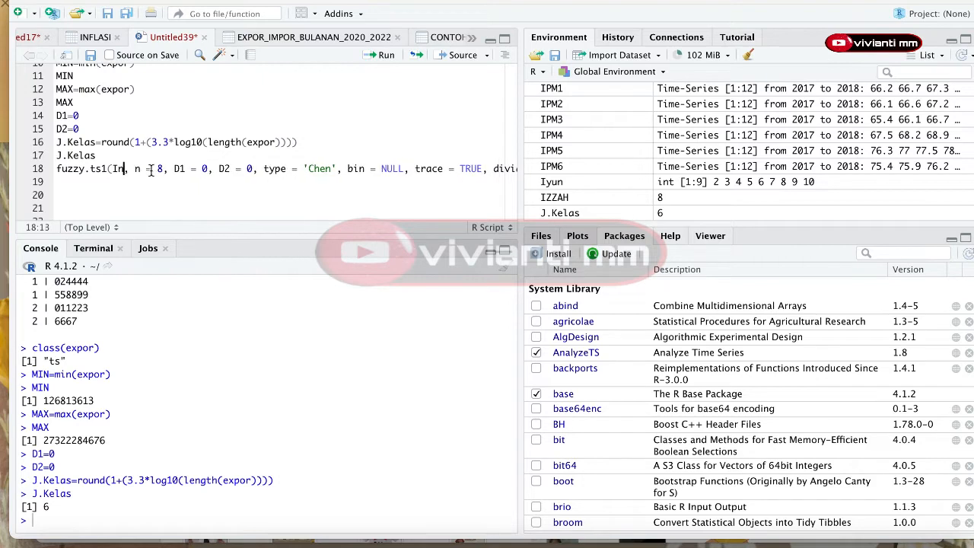
{"action": "type", "text": "expor"}
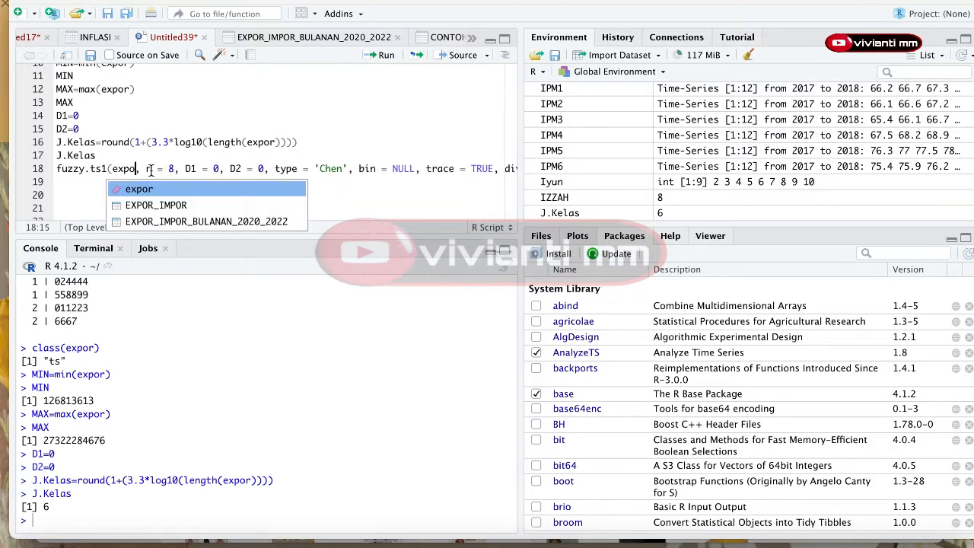
{"action": "left_click", "coordinate": [153, 189]}
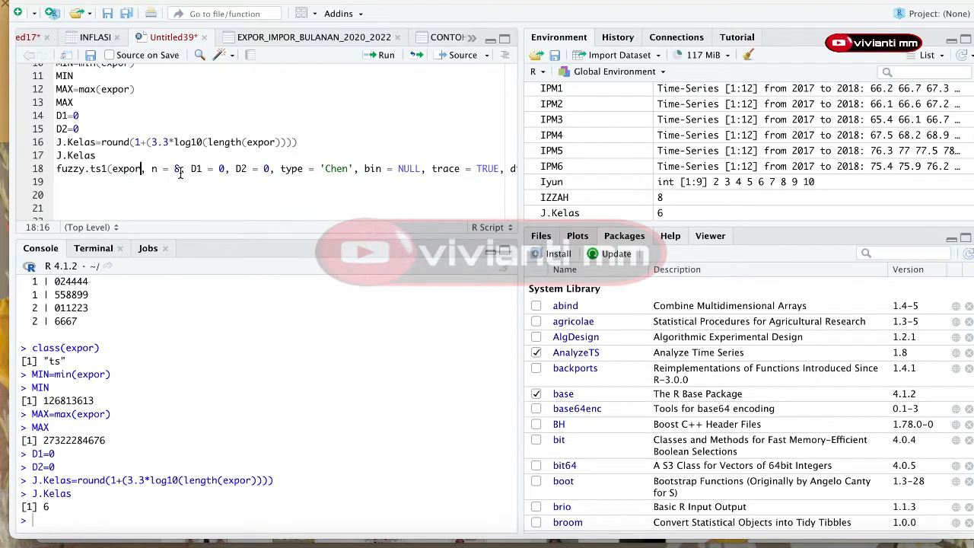
Step: Set the n argument of the Chen-type fuzzy.ts1 call to J.Kelas
{"action": "left_click", "coordinate": [179, 170]}
{"action": "key", "text": "Delete"}
{"action": "key", "text": "Delete"}
{"action": "key", "text": "Delete"}
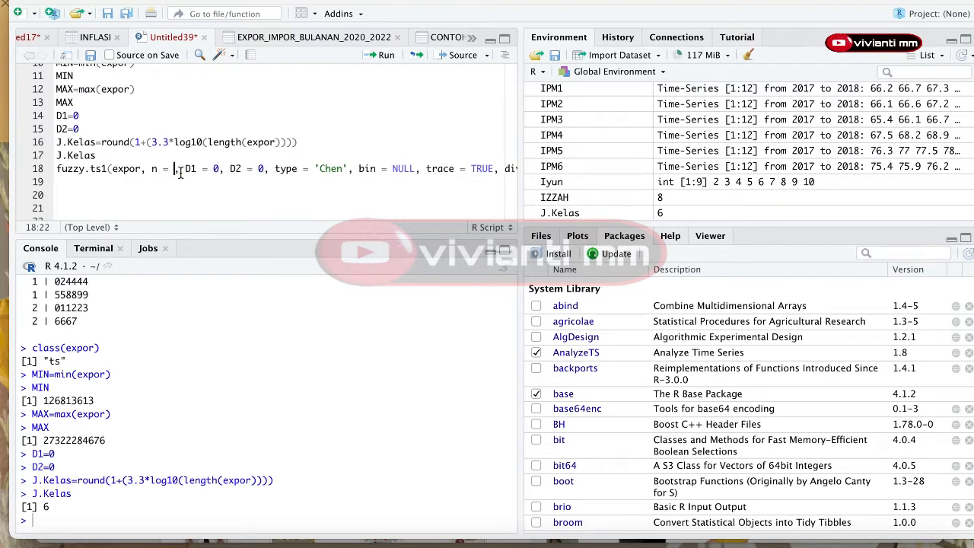
{"action": "type", "text": "6"}
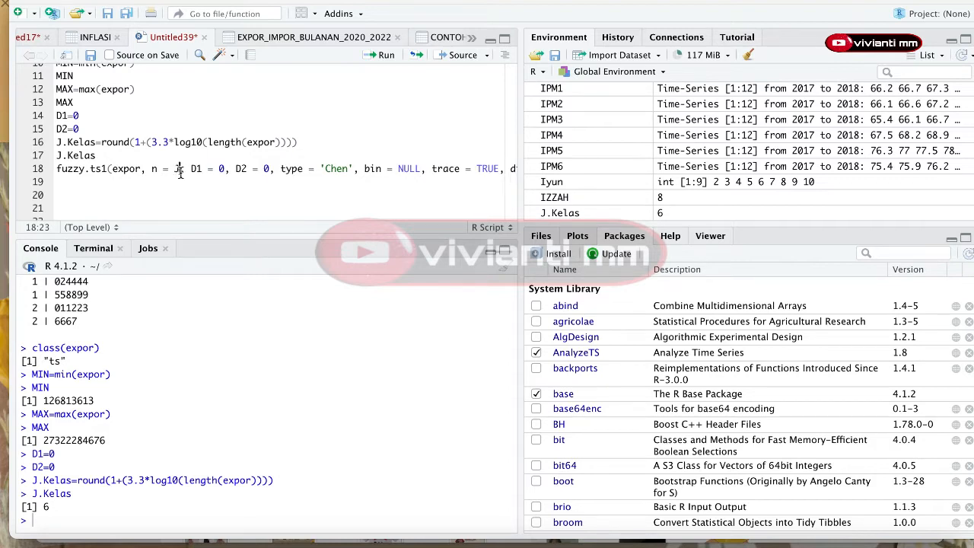
{"action": "type", "text": ".k"}
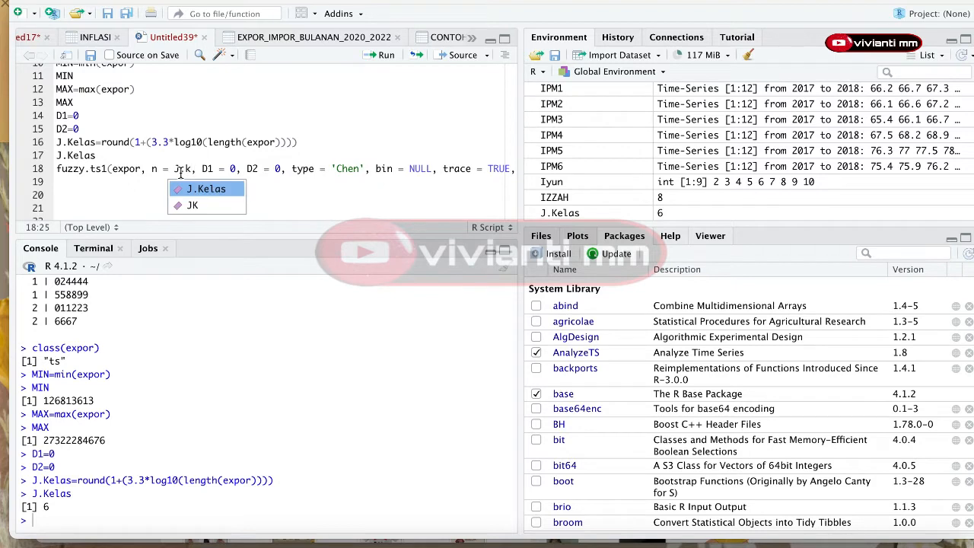
{"action": "double_click", "coordinate": [215, 191]}
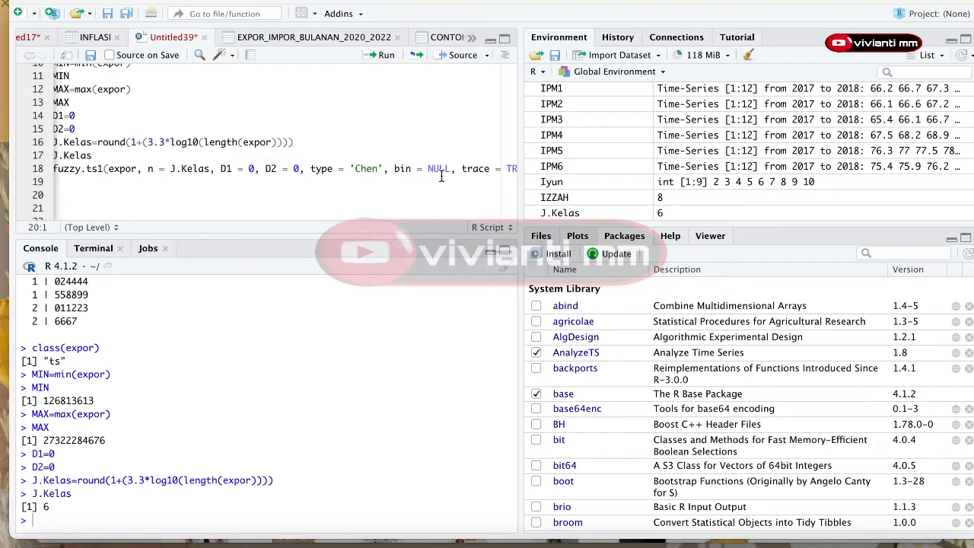
Step: Check the remaining arguments of the Chen-type fuzzy.ts1 call for expor and run the line
{"action": "scroll", "coordinate": [441, 176], "scroll_direction": "right", "scroll_amount": 5}
{"action": "scroll", "coordinate": [441, 176], "scroll_direction": "right", "scroll_amount": 4}
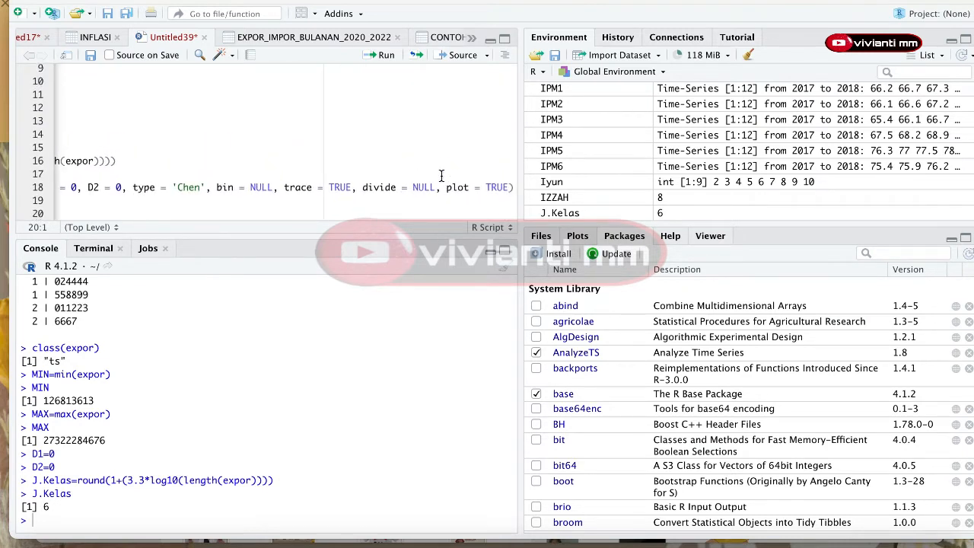
{"action": "scroll", "coordinate": [441, 176], "scroll_direction": "left", "scroll_amount": 10}
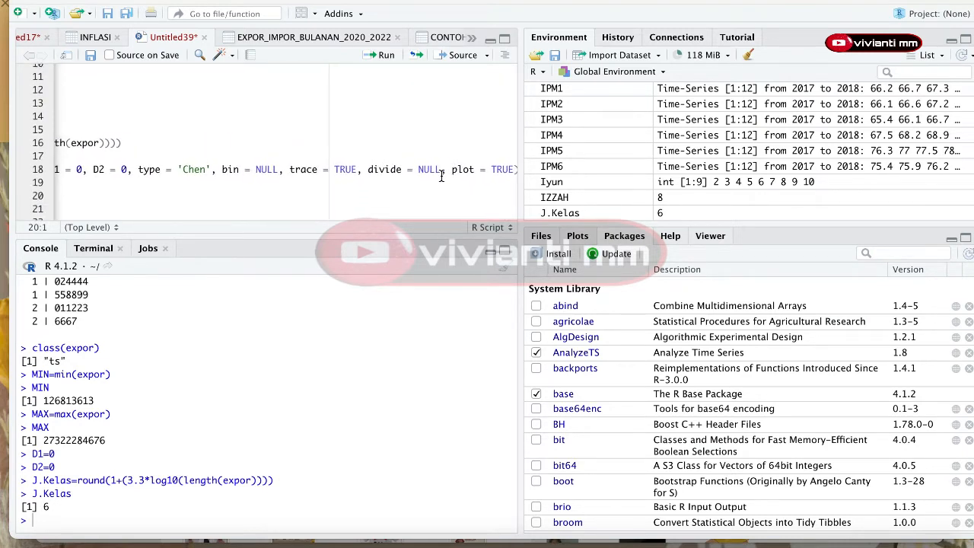
{"action": "left_click", "coordinate": [421, 150]}
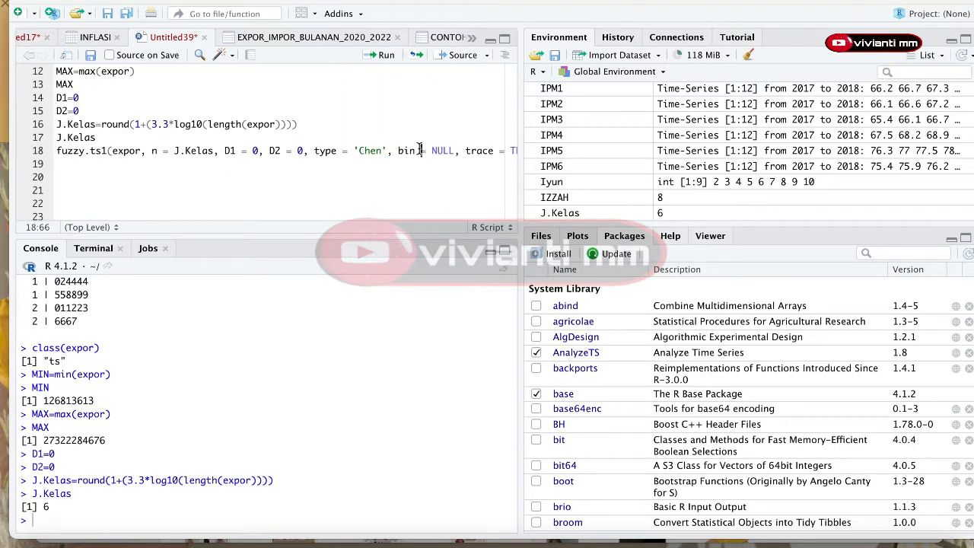
{"action": "left_click", "coordinate": [384, 56]}
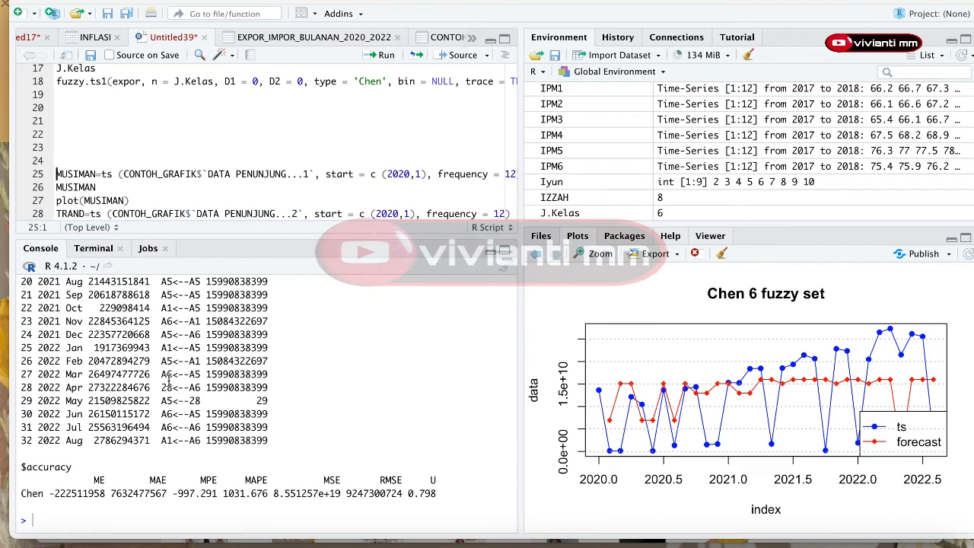
Step: Examine the Chen output's interval table, forecast table and accuracy measures, and compare its forecast plot with the plain expor plot
{"action": "scroll", "coordinate": [168, 380], "scroll_direction": "up", "scroll_amount": 3}
{"action": "scroll", "coordinate": [118, 114], "scroll_direction": "up", "scroll_amount": 5}
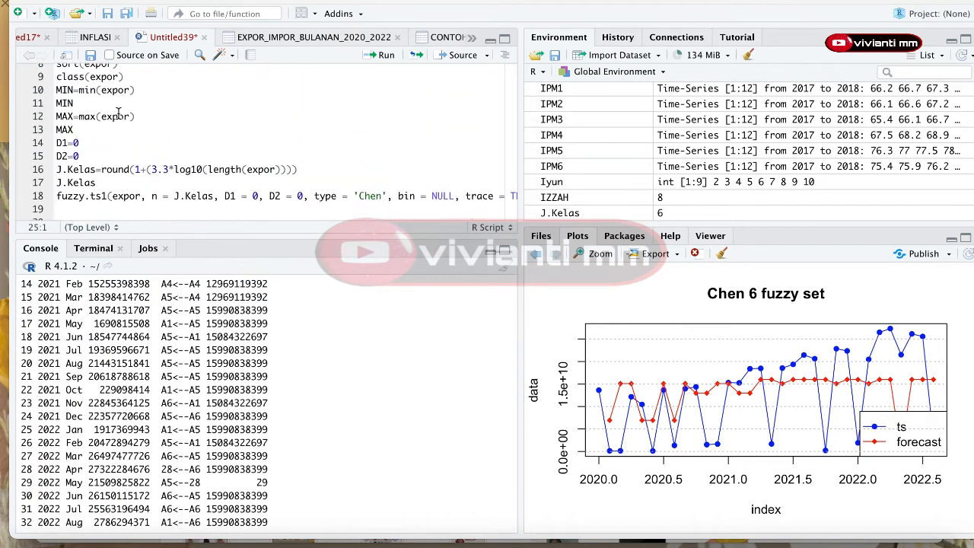
{"action": "scroll", "coordinate": [124, 440], "scroll_direction": "up", "scroll_amount": 10}
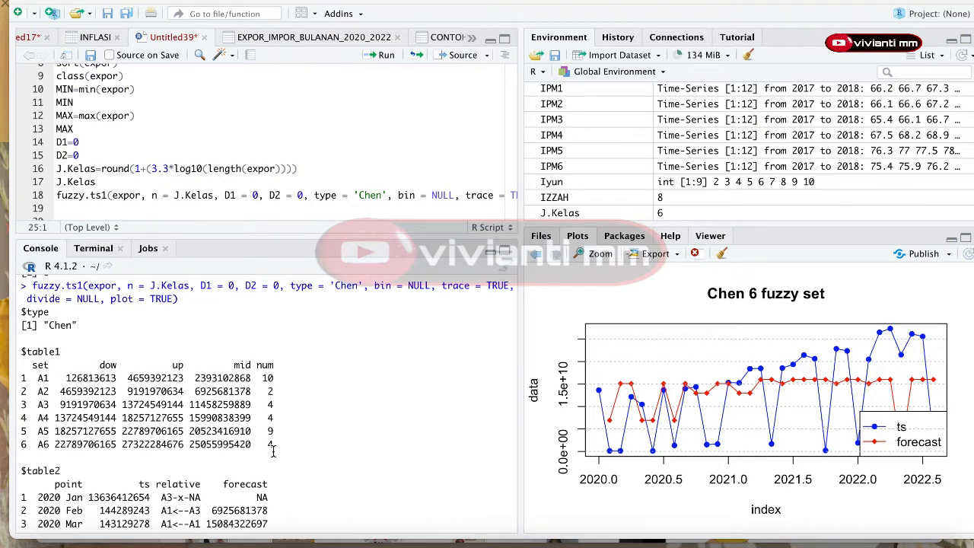
{"action": "scroll", "coordinate": [273, 453], "scroll_direction": "down", "scroll_amount": 5}
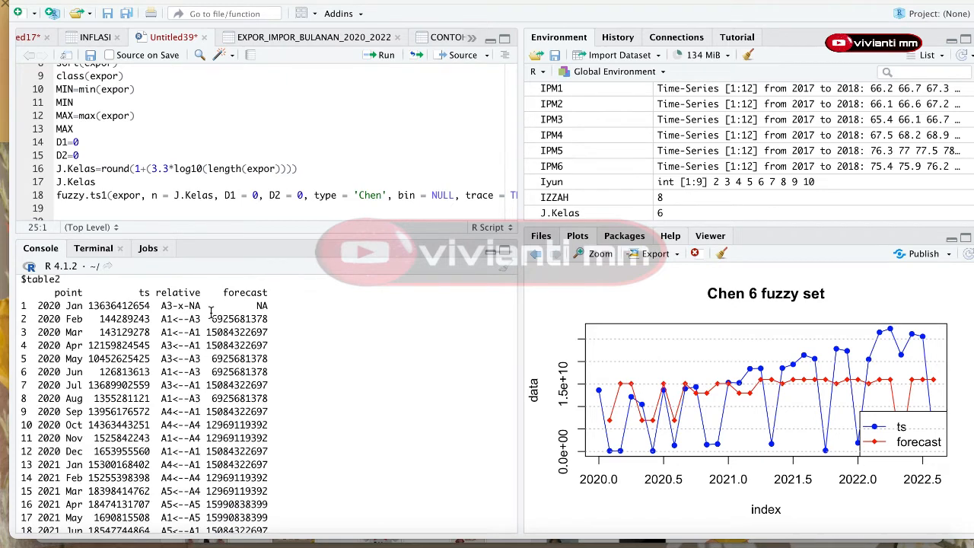
{"action": "scroll", "coordinate": [211, 312], "scroll_direction": "down", "scroll_amount": 3}
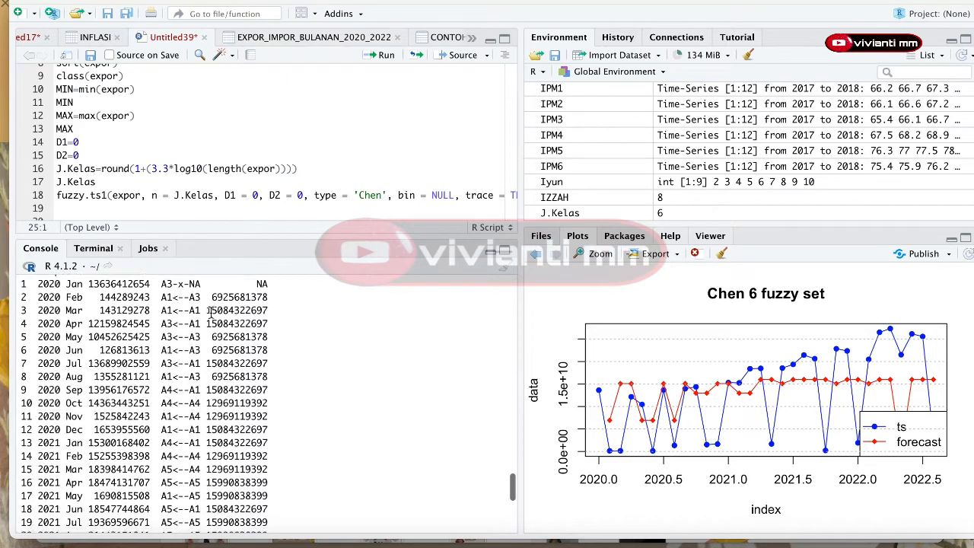
{"action": "scroll", "coordinate": [212, 313], "scroll_direction": "down", "scroll_amount": 4}
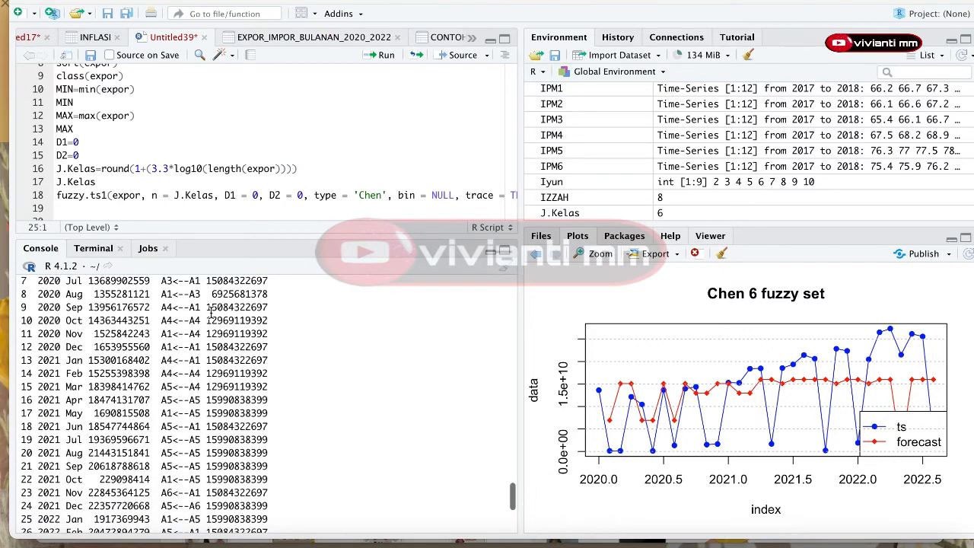
{"action": "scroll", "coordinate": [211, 313], "scroll_direction": "up", "scroll_amount": 10}
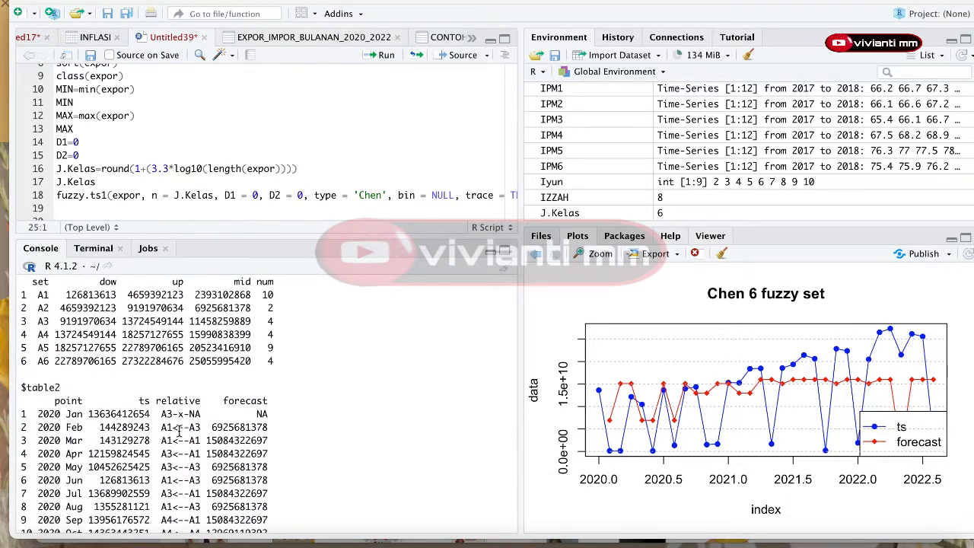
{"action": "scroll", "coordinate": [180, 455], "scroll_direction": "down", "scroll_amount": 1}
{"action": "scroll", "coordinate": [237, 412], "scroll_direction": "down", "scroll_amount": 10}
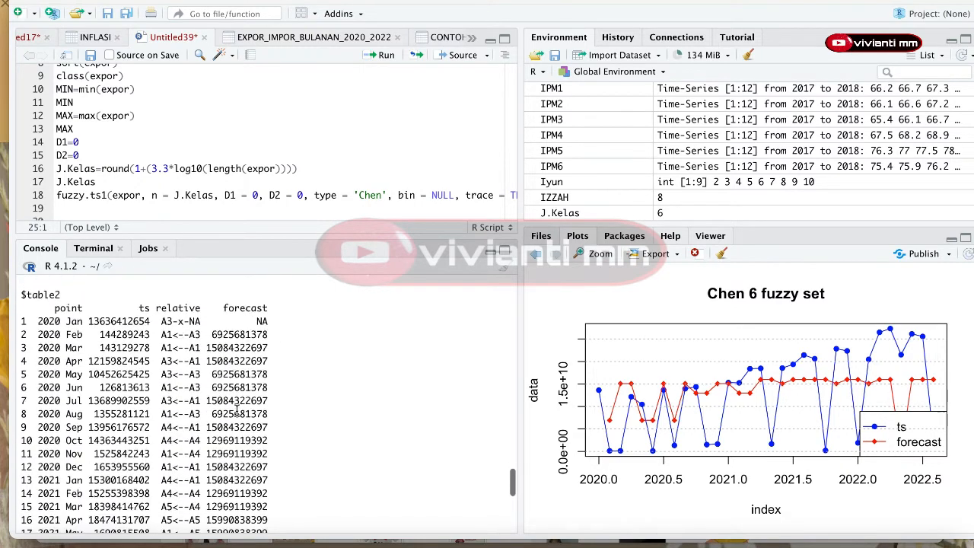
{"action": "scroll", "coordinate": [237, 411], "scroll_direction": "down", "scroll_amount": 1}
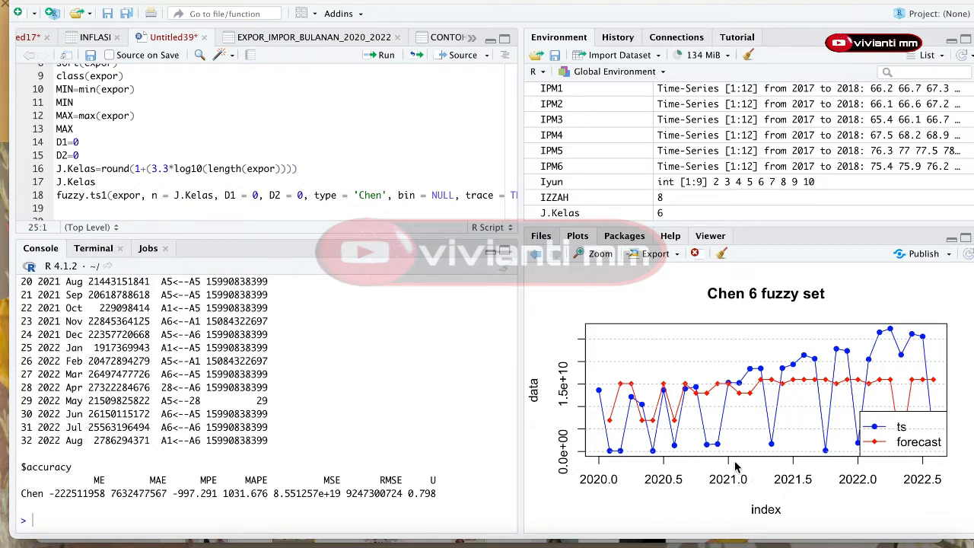
{"action": "left_click", "coordinate": [538, 256]}
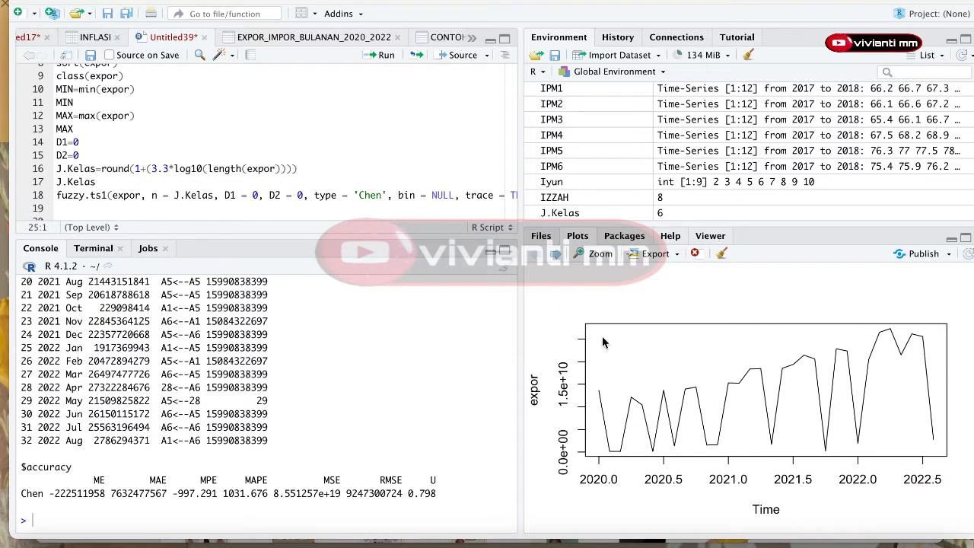
{"action": "left_click", "coordinate": [557, 259]}
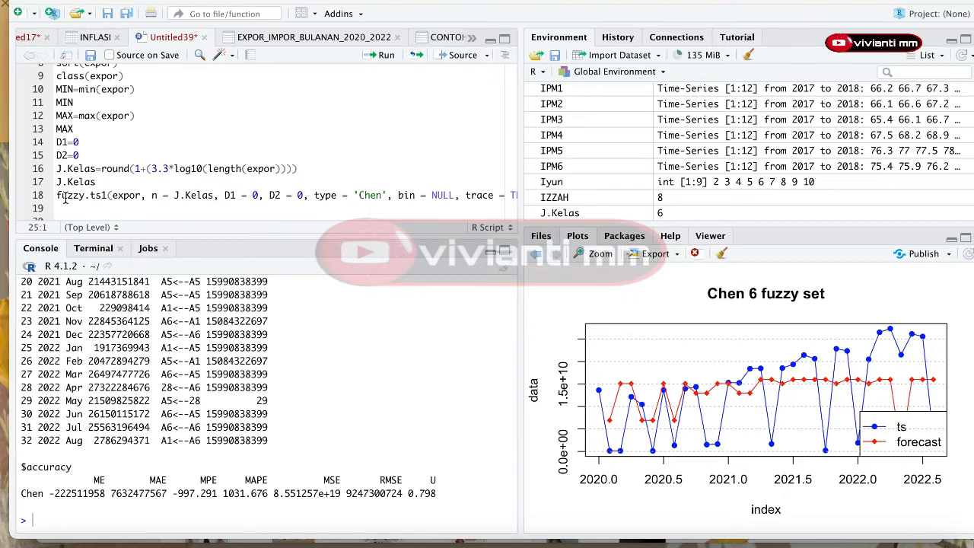
Step: Duplicate the Chen-type fuzzy.ts1 line directly below the original
{"action": "left_click_drag", "start_coordinate": [57, 197], "coordinate": [60, 206]}
{"action": "key", "text": "ctrl+c"}
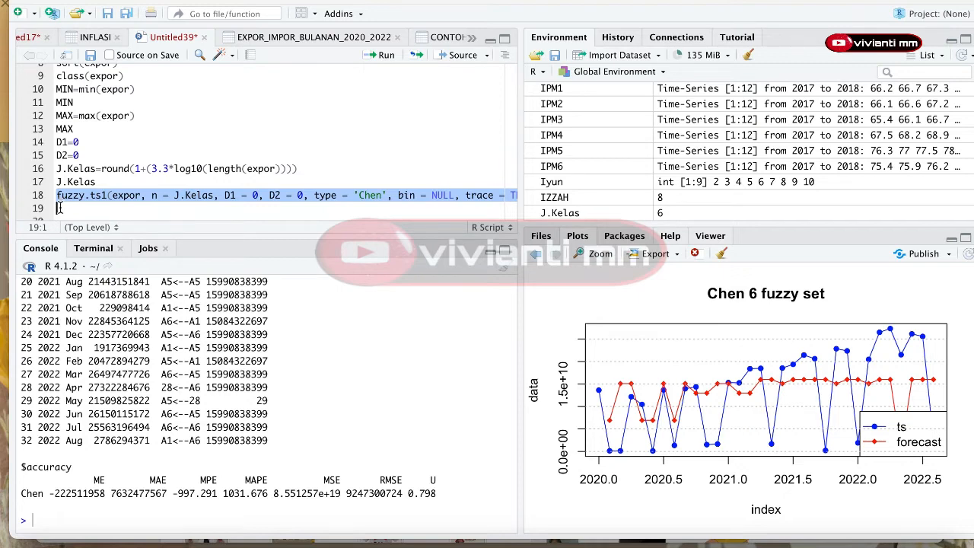
{"action": "left_click", "coordinate": [58, 208]}
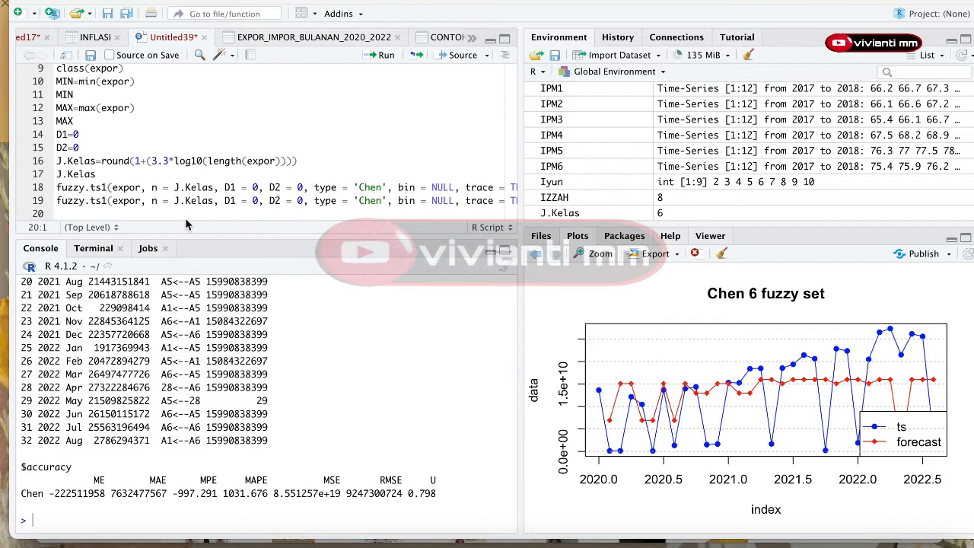
Step: Replace J.Kelas with 12 as the n argument in the duplicated fuzzy.ts1 line
{"action": "left_click", "coordinate": [215, 202]}
{"action": "key", "text": "BackSpace"}
{"action": "key", "text": "BackSpace"}
{"action": "key", "text": "BackSpace"}
{"action": "key", "text": "BackSpace"}
{"action": "key", "text": "BackSpace"}
{"action": "key", "text": "BackSpace"}
{"action": "key", "text": "BackSpace"}
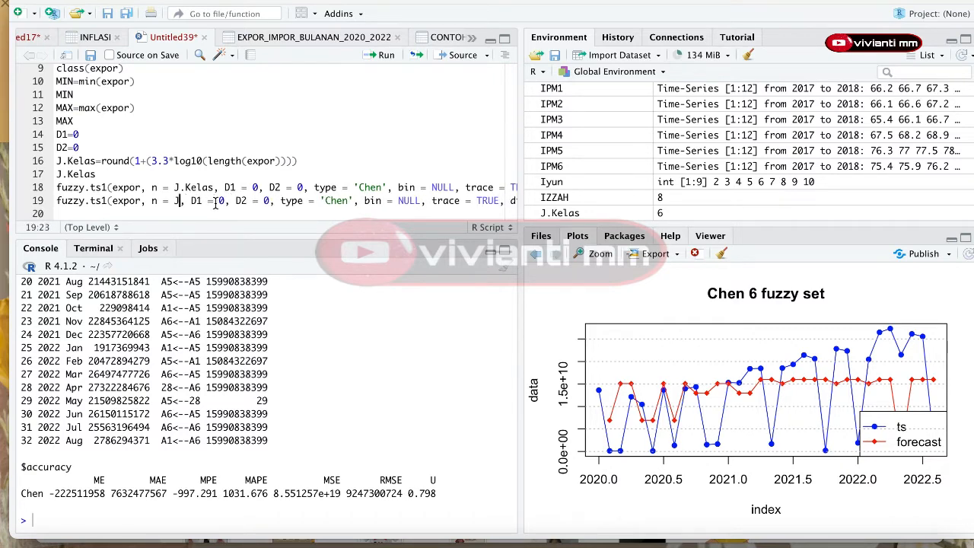
{"action": "type", "text": "12"}
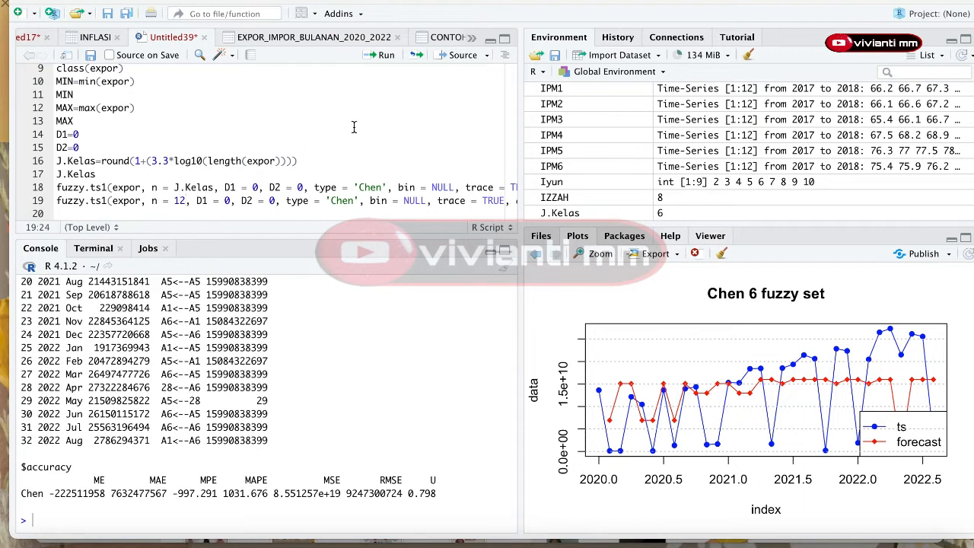
Step: Run the Chen-type fuzzy.ts1 line with n = 12 and review its accuracy and interval table
{"action": "left_click", "coordinate": [383, 59]}
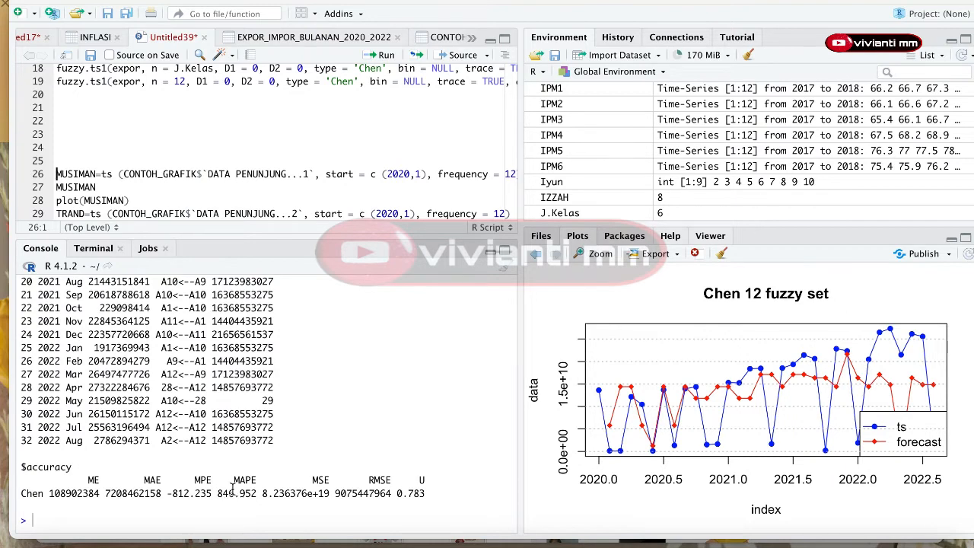
{"action": "scroll", "coordinate": [247, 355], "scroll_direction": "up", "scroll_amount": 7}
{"action": "scroll", "coordinate": [247, 355], "scroll_direction": "up", "scroll_amount": 3}
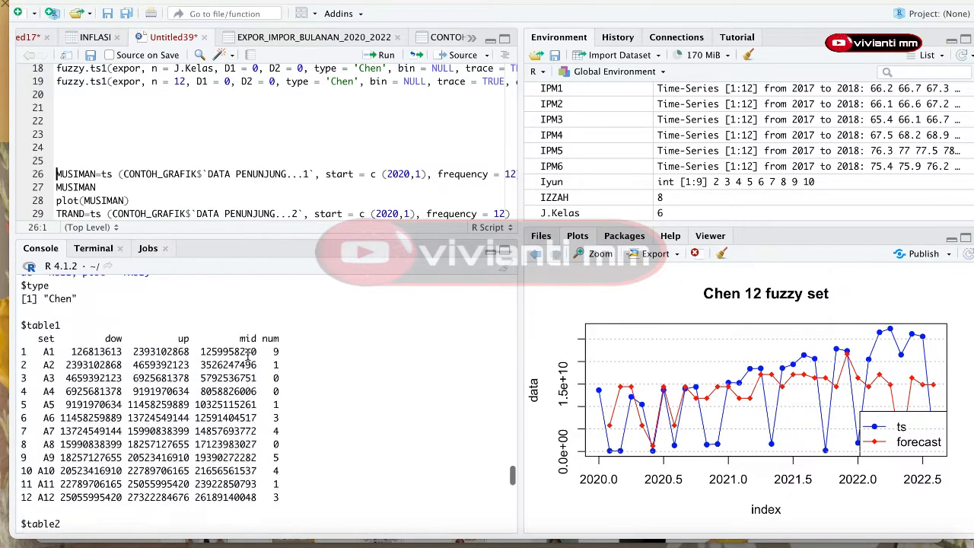
Step: Examine the forecast table and accuracy measures of the n = 12 run and compare them with the preceding J.Kelas run's accuracy
{"action": "scroll", "coordinate": [248, 355], "scroll_direction": "down", "scroll_amount": 10}
{"action": "scroll", "coordinate": [247, 355], "scroll_direction": "up", "scroll_amount": 1}
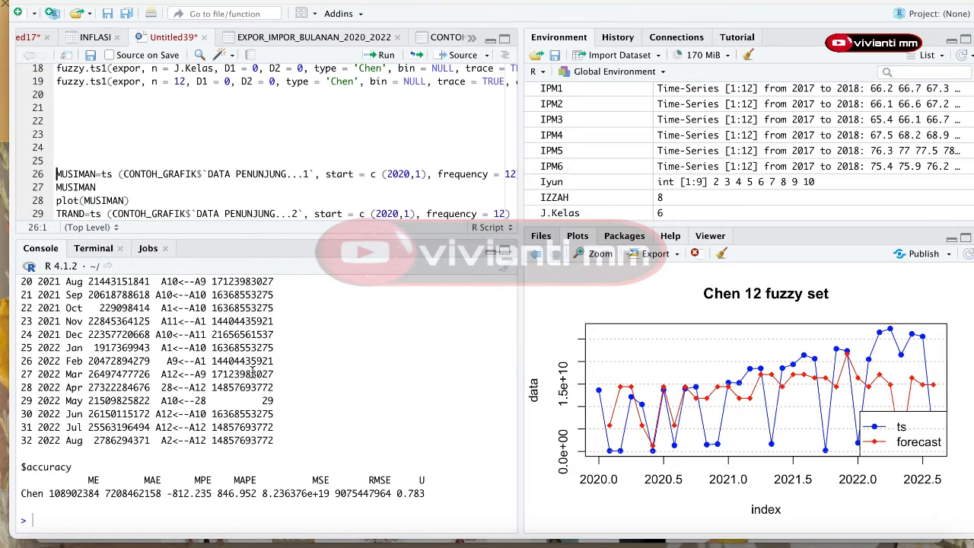
{"action": "scroll", "coordinate": [253, 370], "scroll_direction": "up", "scroll_amount": 3}
{"action": "scroll", "coordinate": [253, 371], "scroll_direction": "up", "scroll_amount": 8}
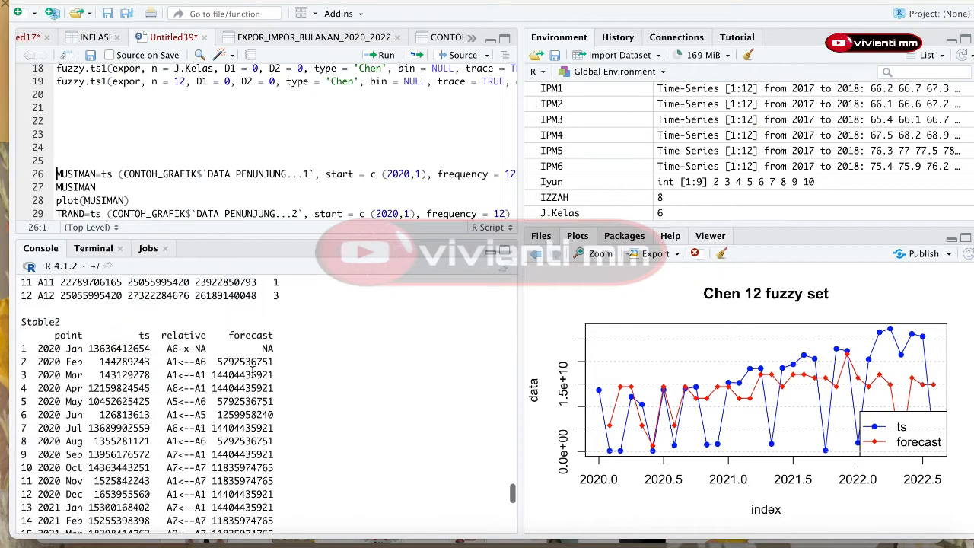
{"action": "scroll", "coordinate": [254, 370], "scroll_direction": "up", "scroll_amount": 4}
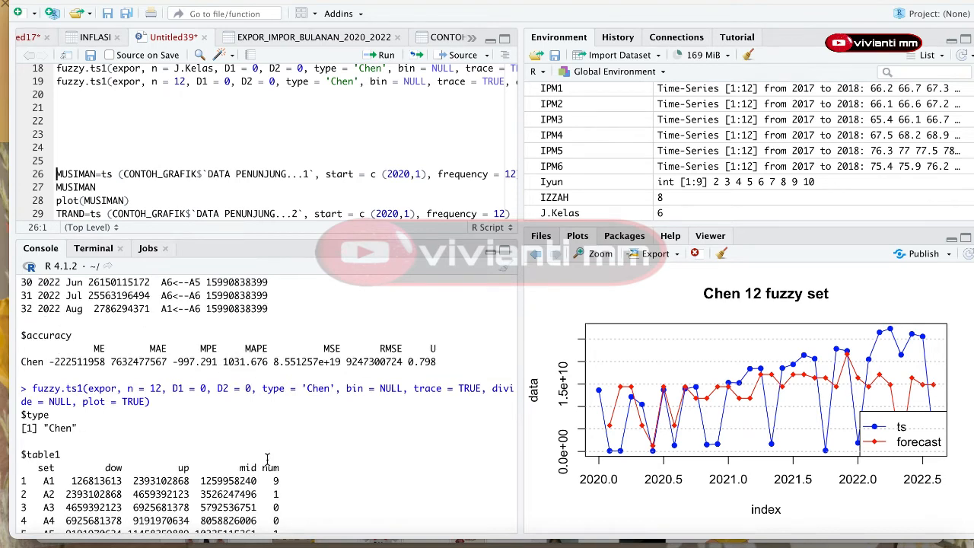
Step: Add another Chen-type fuzzy.ts1 line with n = 60 below the n = 12 line and run it
{"action": "left_click", "coordinate": [70, 97]}
{"action": "key", "text": "ctrl+v"}
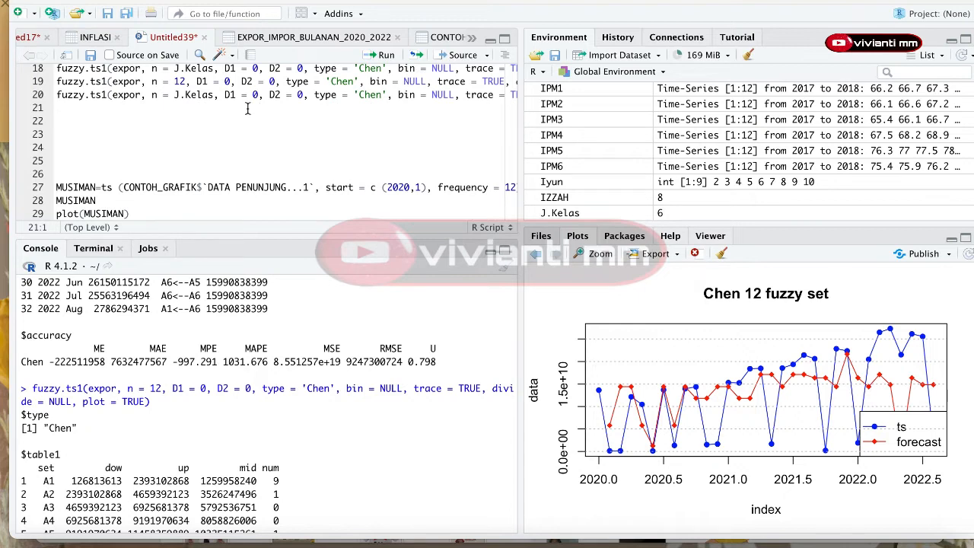
{"action": "left_click", "coordinate": [217, 96]}
{"action": "key", "text": "BackSpace"}
{"action": "key", "text": "BackSpace"}
{"action": "key", "text": "BackSpace"}
{"action": "key", "text": "BackSpace"}
{"action": "key", "text": "BackSpace"}
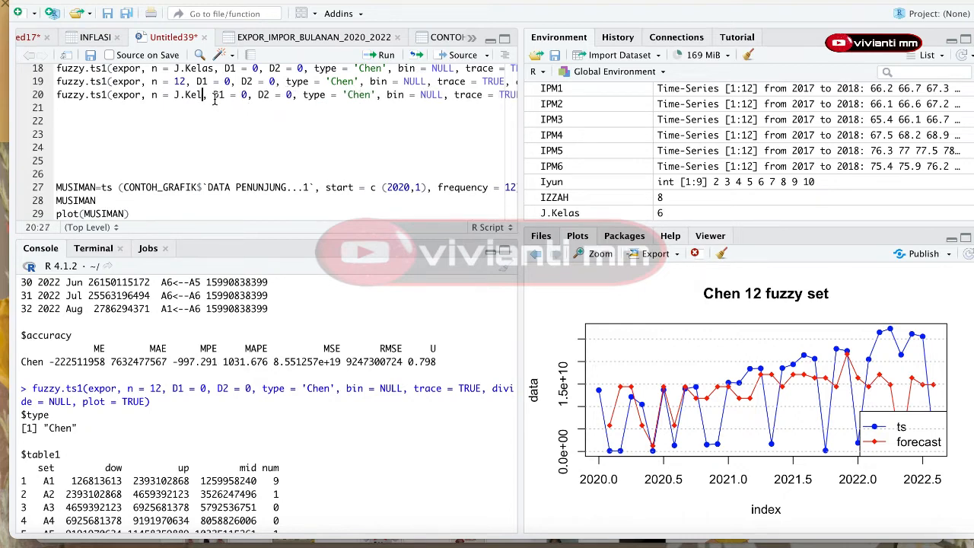
{"action": "key", "text": "BackSpace"}
{"action": "key", "text": "BackSpace"}
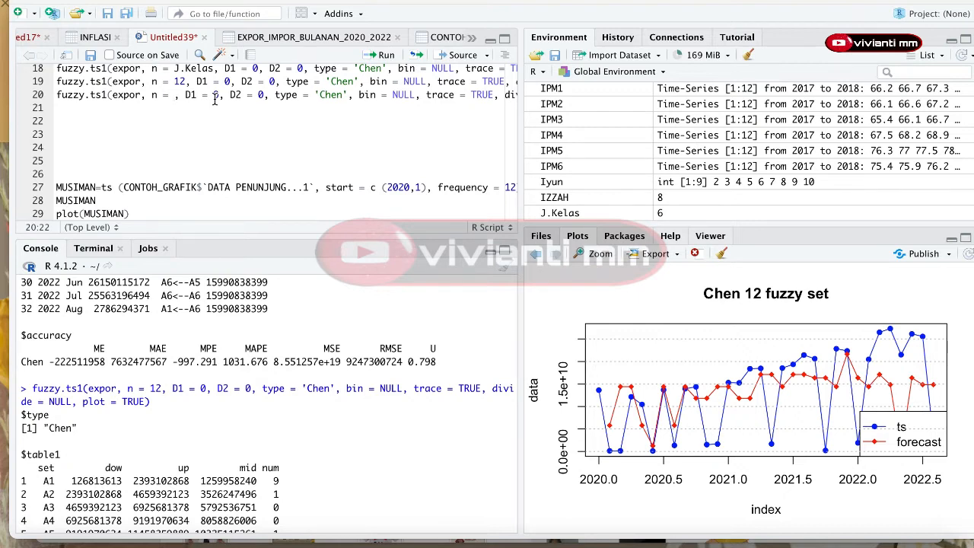
{"action": "type", "text": "60"}
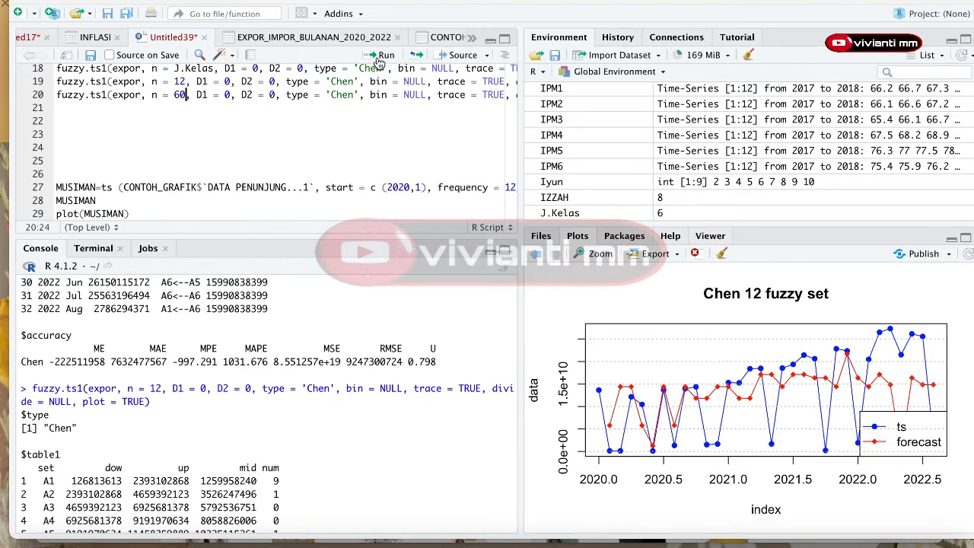
{"action": "left_click", "coordinate": [382, 55]}
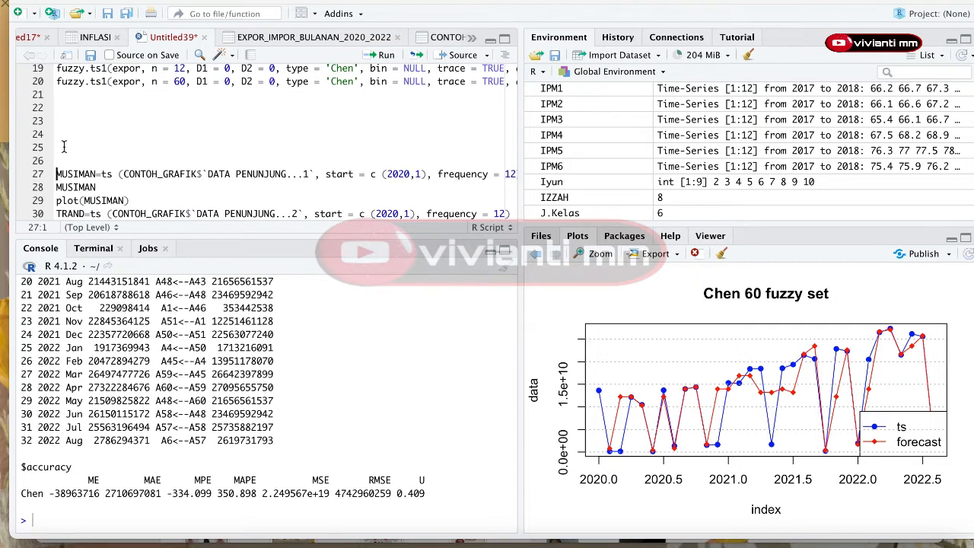
Step: Add a further Chen-type fuzzy.ts1 line with n = 100 below the n = 60 line and run it
{"action": "left_click", "coordinate": [67, 99]}
{"action": "key", "text": "ctrl+v"}
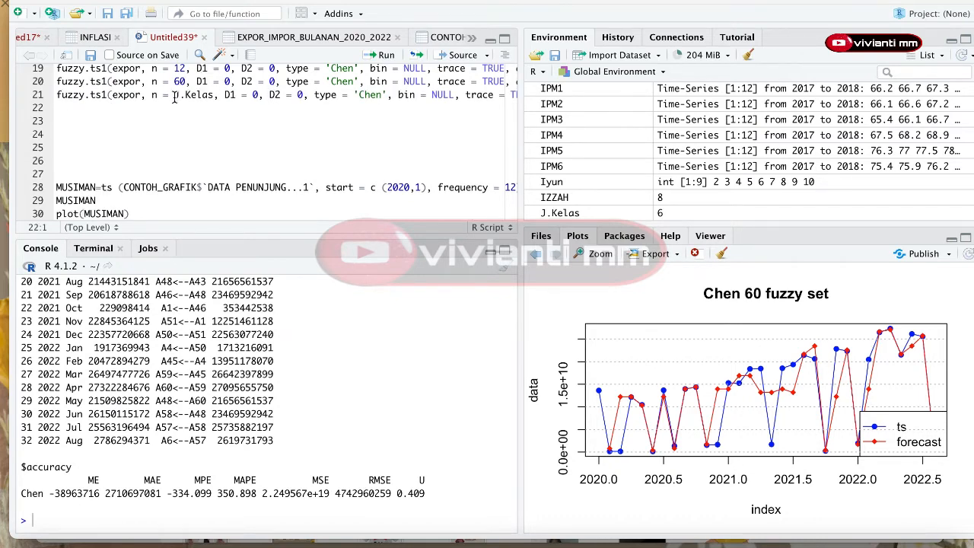
{"action": "left_click_drag", "start_coordinate": [174, 97], "coordinate": [213, 98]}
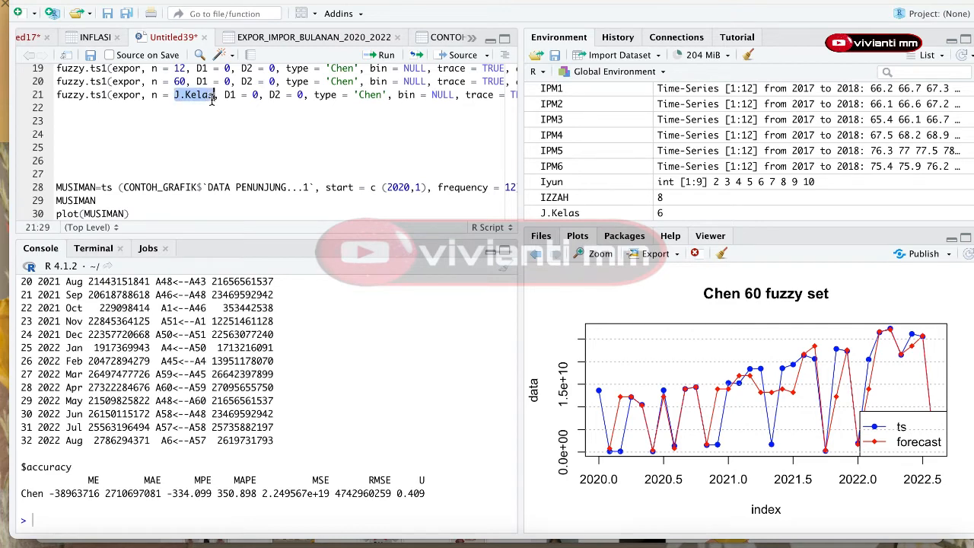
{"action": "type", "text": "100"}
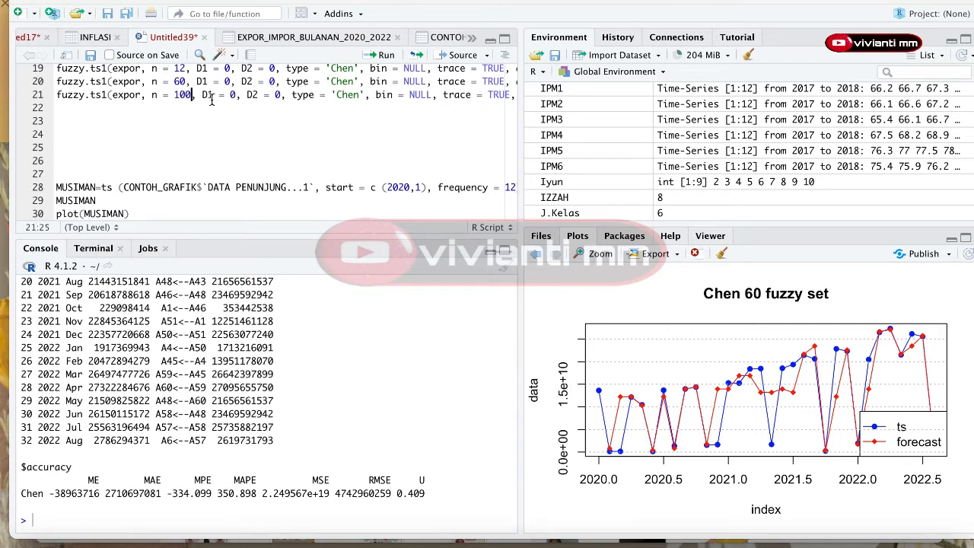
{"action": "left_click", "coordinate": [385, 55]}
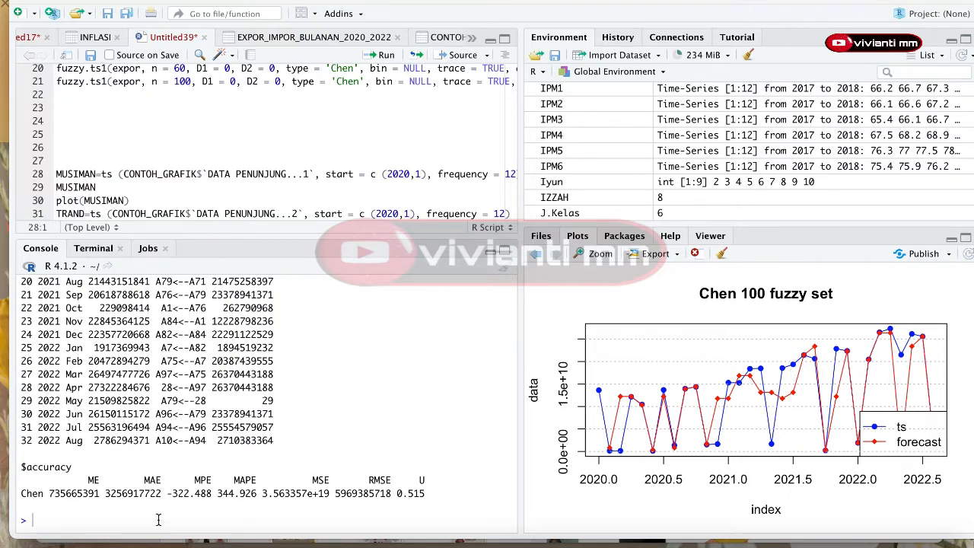
Step: Examine the n = 100 output's interval table, forecast table and accuracy, compare it with the n = 60 accuracy, and review the fuzzy.ts1 lines
{"action": "scroll", "coordinate": [228, 491], "scroll_direction": "up", "scroll_amount": 15}
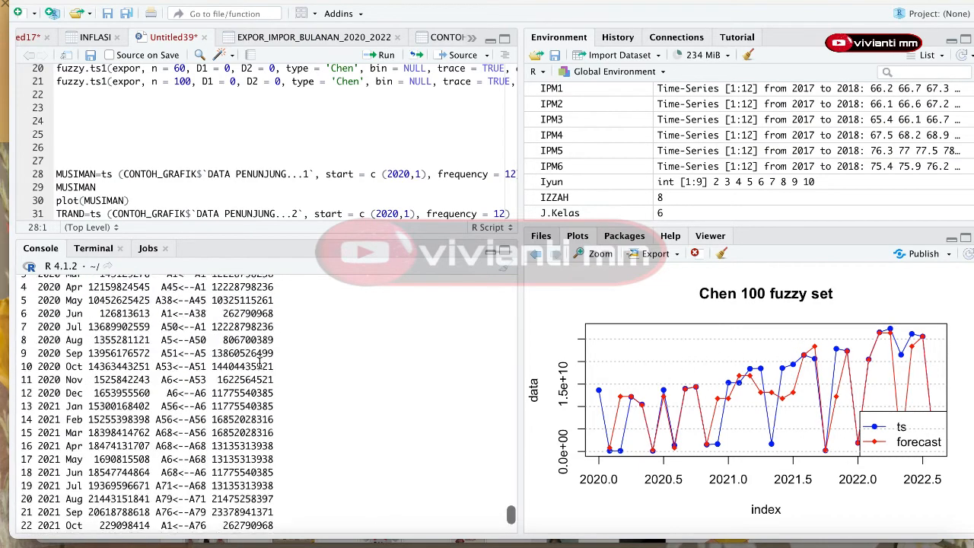
{"action": "scroll", "coordinate": [260, 363], "scroll_direction": "up", "scroll_amount": 20}
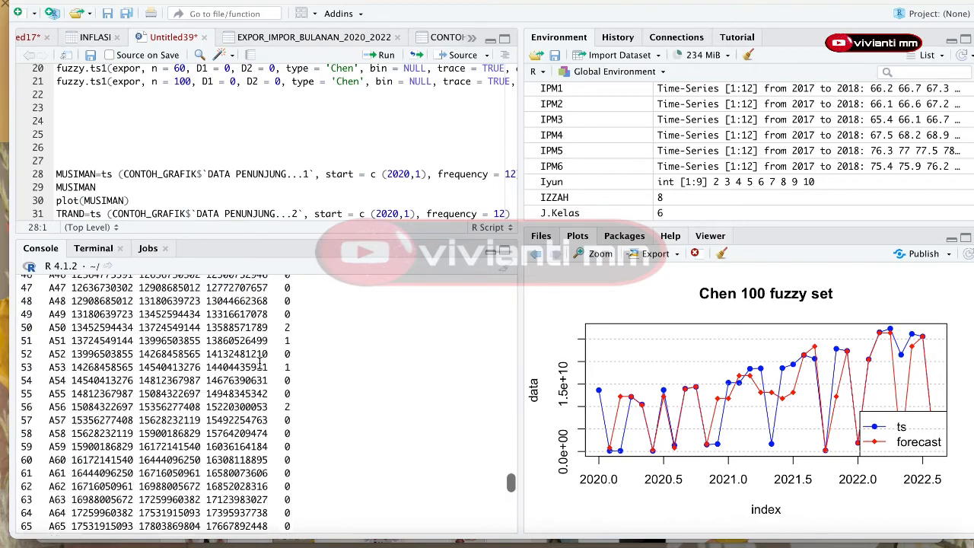
{"action": "scroll", "coordinate": [260, 363], "scroll_direction": "up", "scroll_amount": 10}
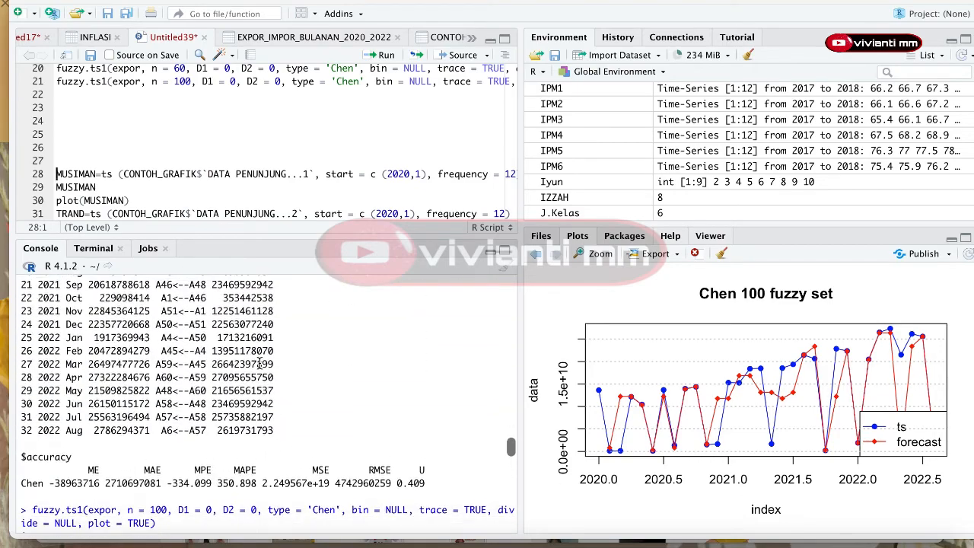
{"action": "scroll", "coordinate": [230, 499], "scroll_direction": "down", "scroll_amount": 20}
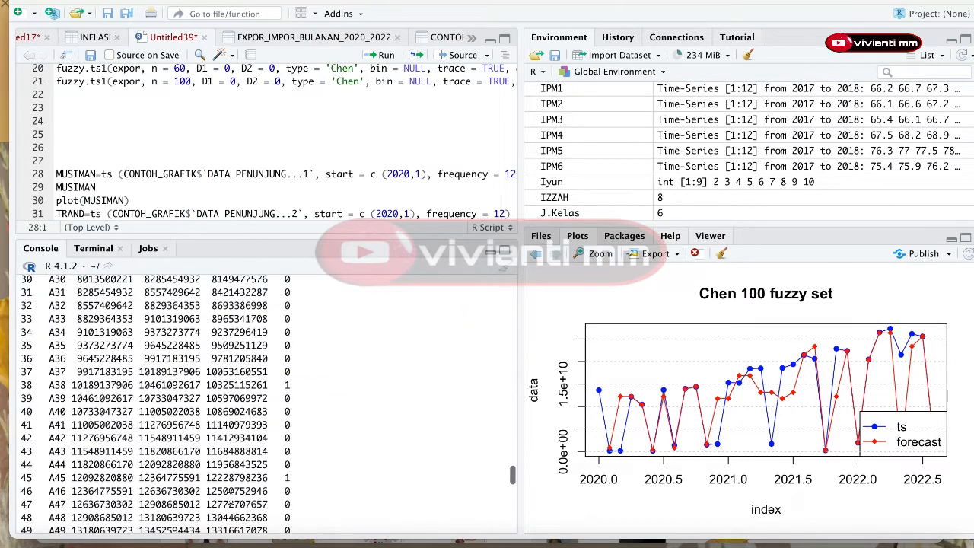
{"action": "scroll", "coordinate": [231, 499], "scroll_direction": "down", "scroll_amount": 15}
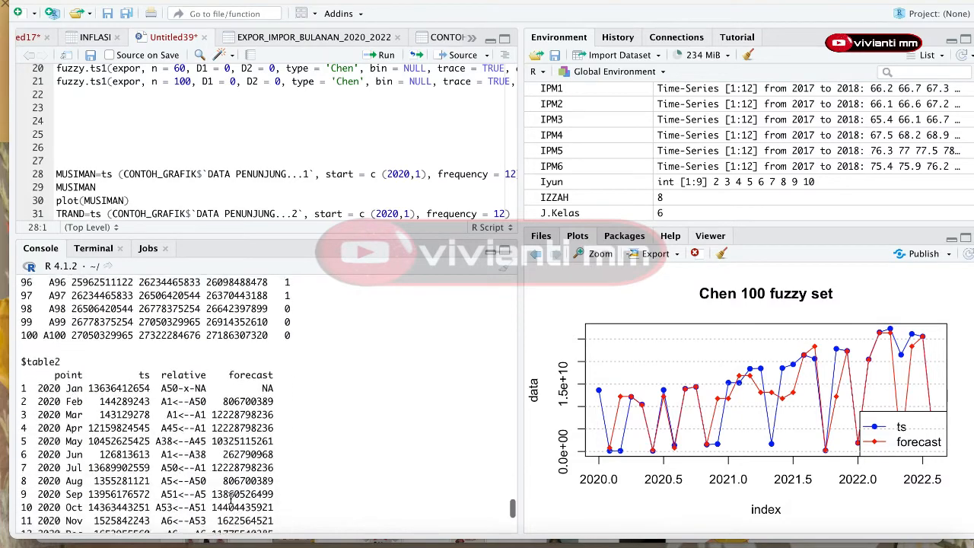
{"action": "scroll", "coordinate": [231, 499], "scroll_direction": "down", "scroll_amount": 3}
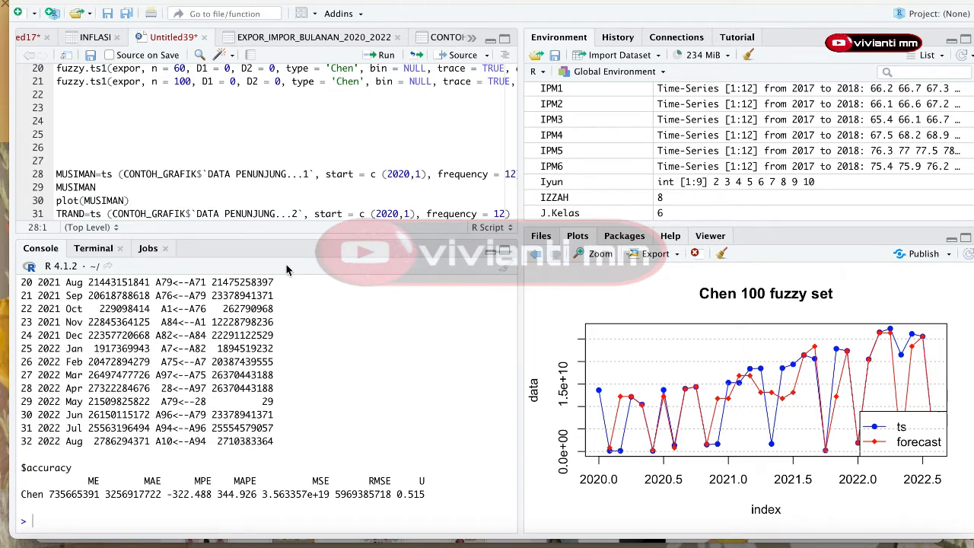
{"action": "scroll", "coordinate": [242, 136], "scroll_direction": "up", "scroll_amount": 3}
{"action": "scroll", "coordinate": [242, 136], "scroll_direction": "up", "scroll_amount": 1}
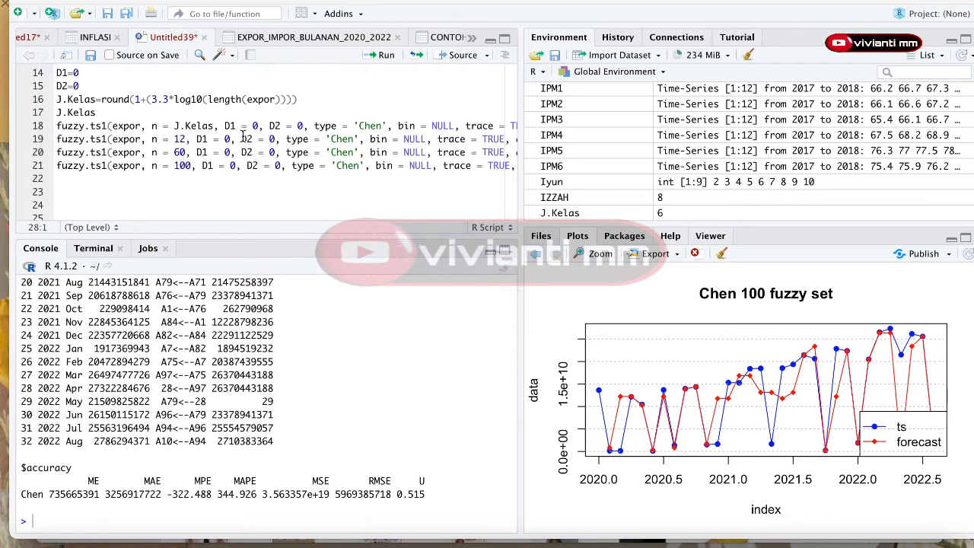